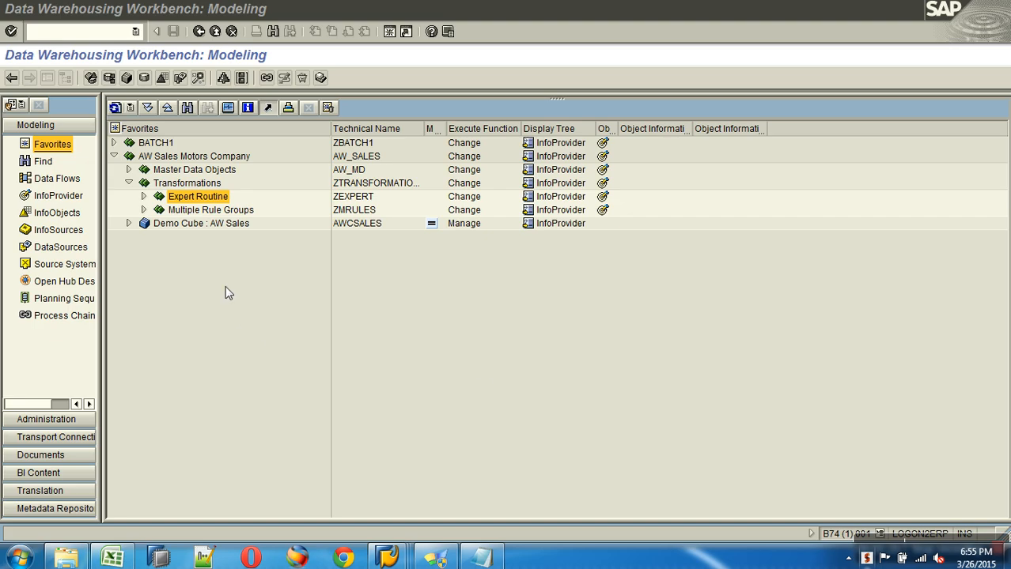
- Display the Demo Multiple Rule Groups InfoCube and examine its Time and Dimension 1 characteristics and its key figures
click(143, 210)
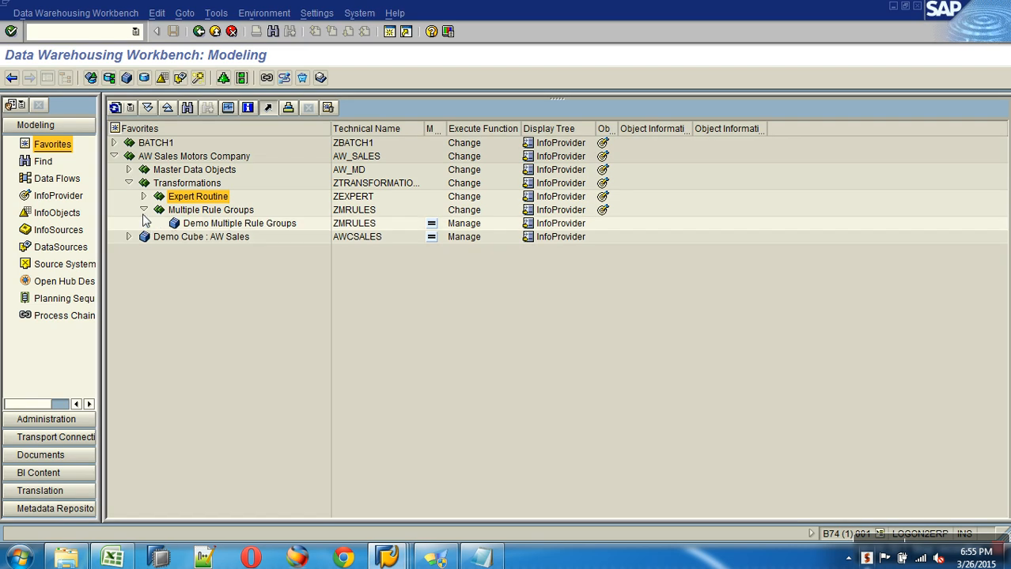
right_click(273, 226)
click(304, 214)
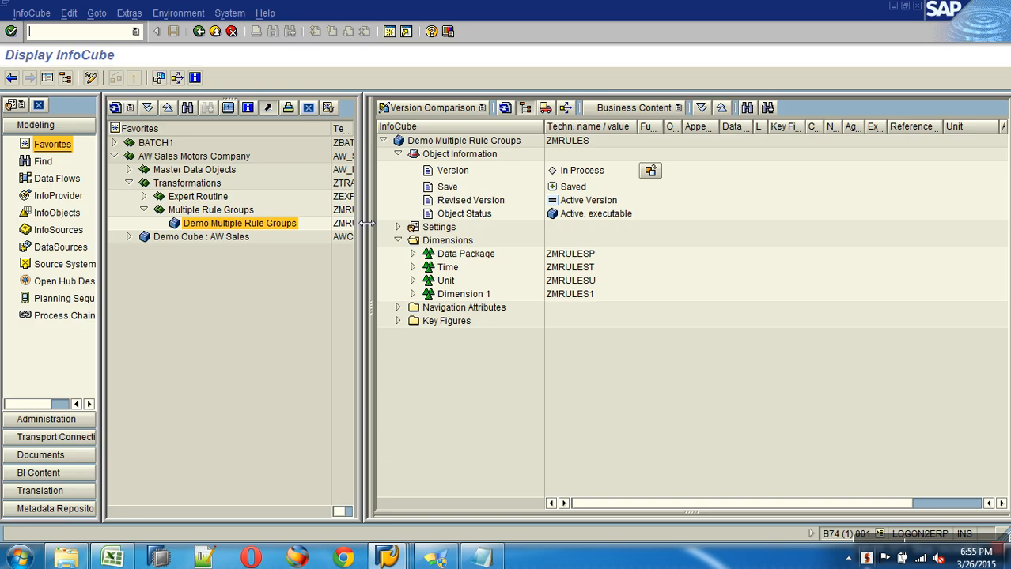
click(412, 267)
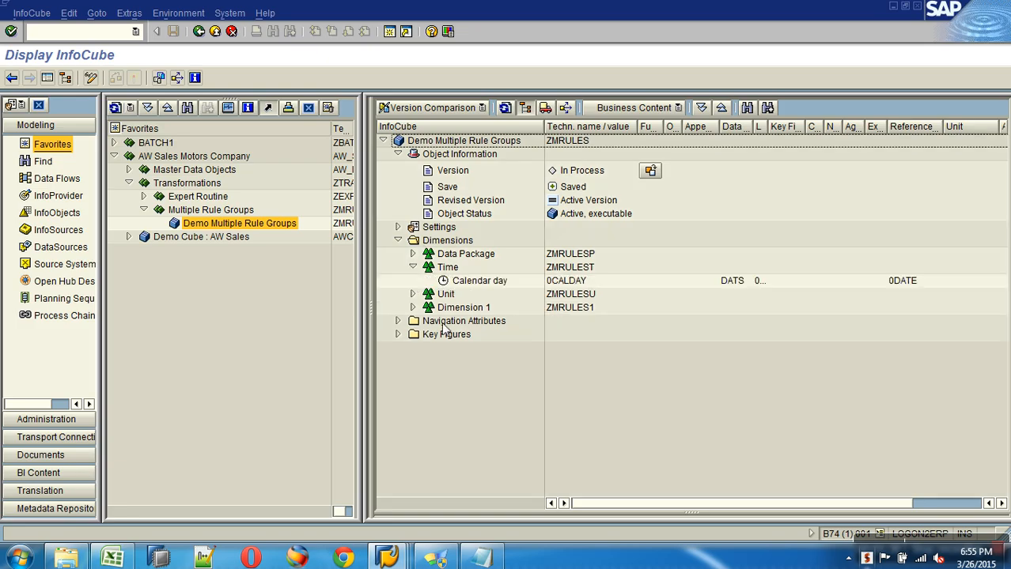
click(412, 306)
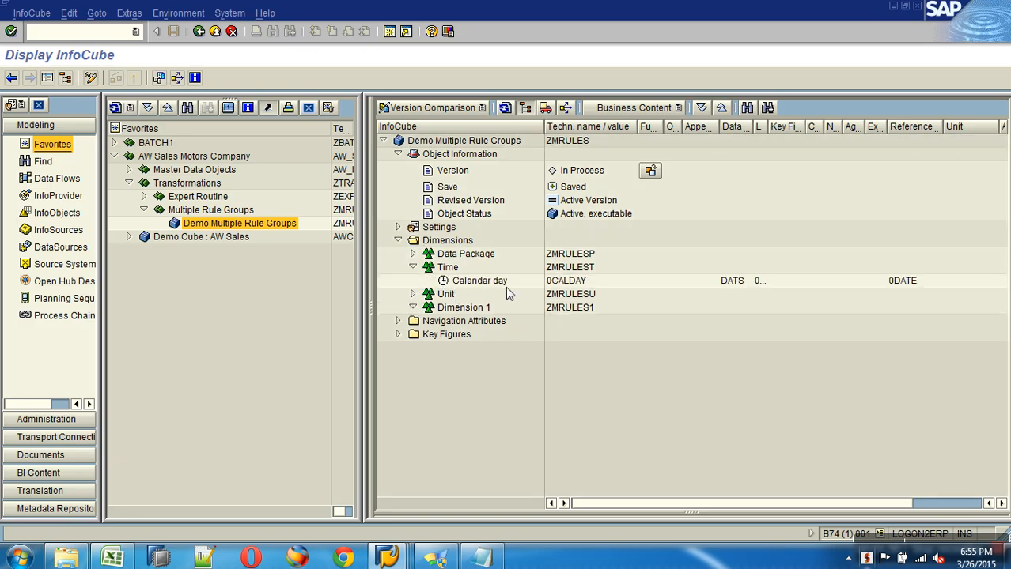
click(574, 281)
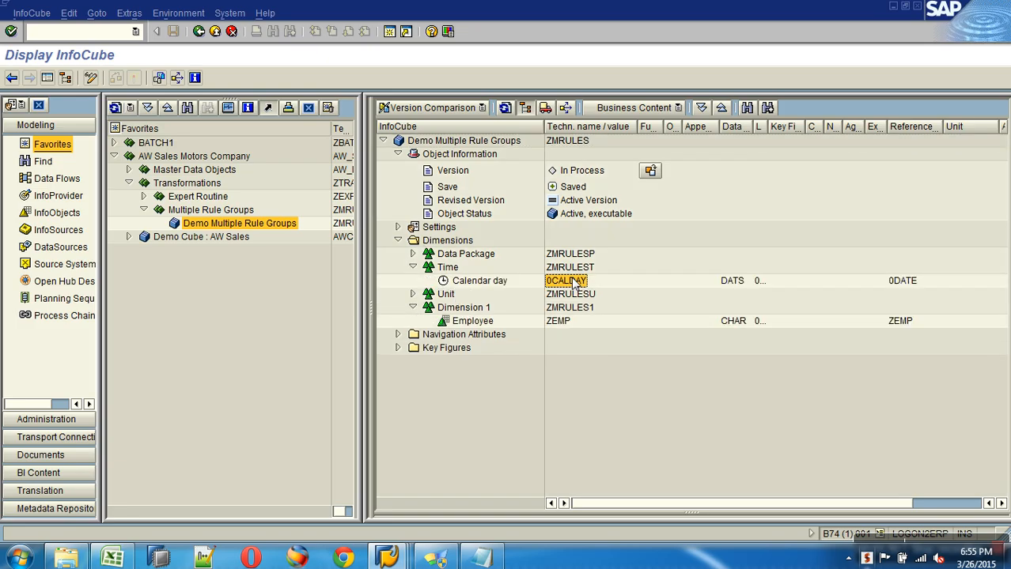
click(563, 324)
click(397, 348)
click(565, 363)
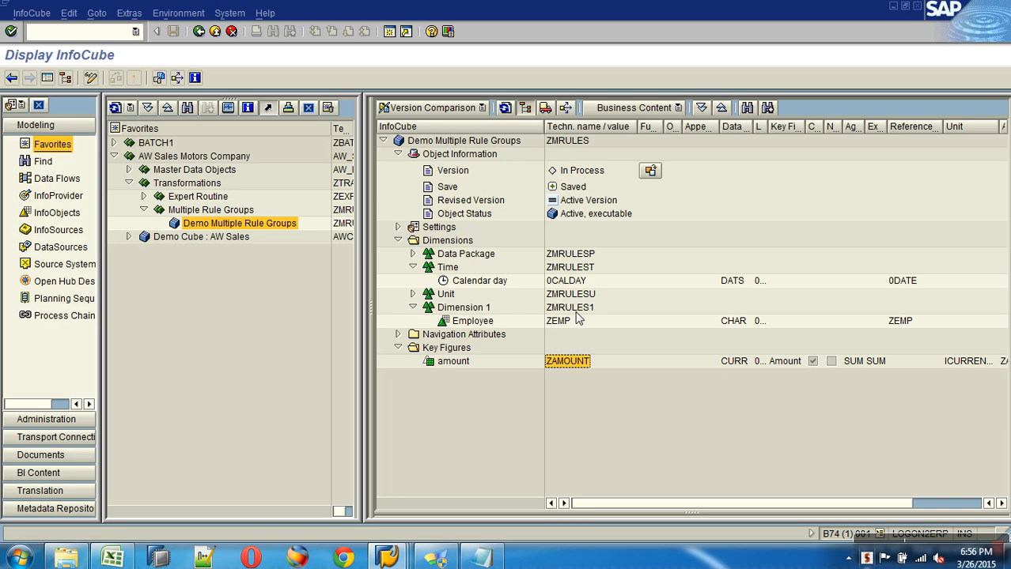
- Display the ZMRULES DataSource and review its employee, date, amount, currency and manager fields
click(61, 247)
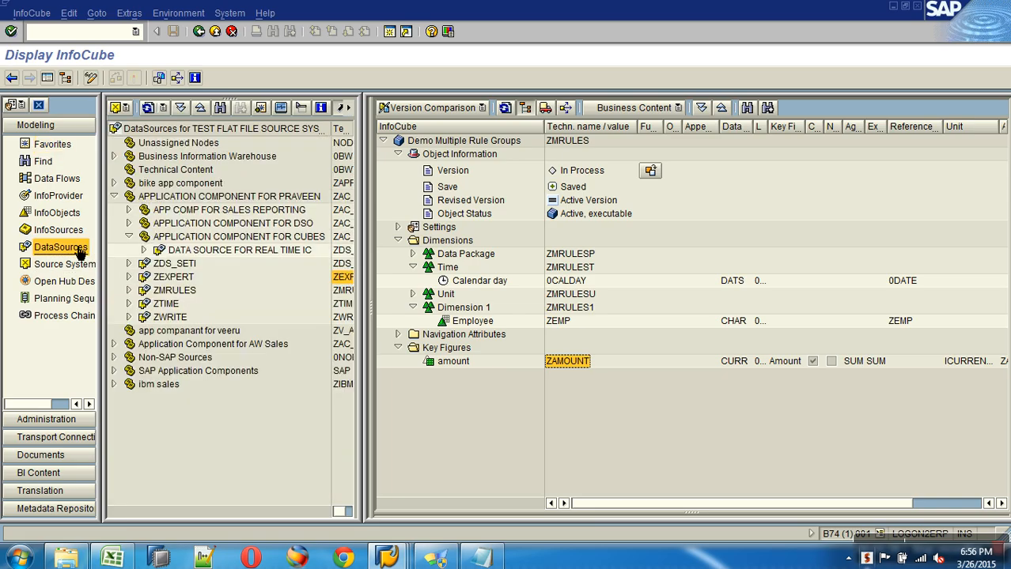
click(215, 32)
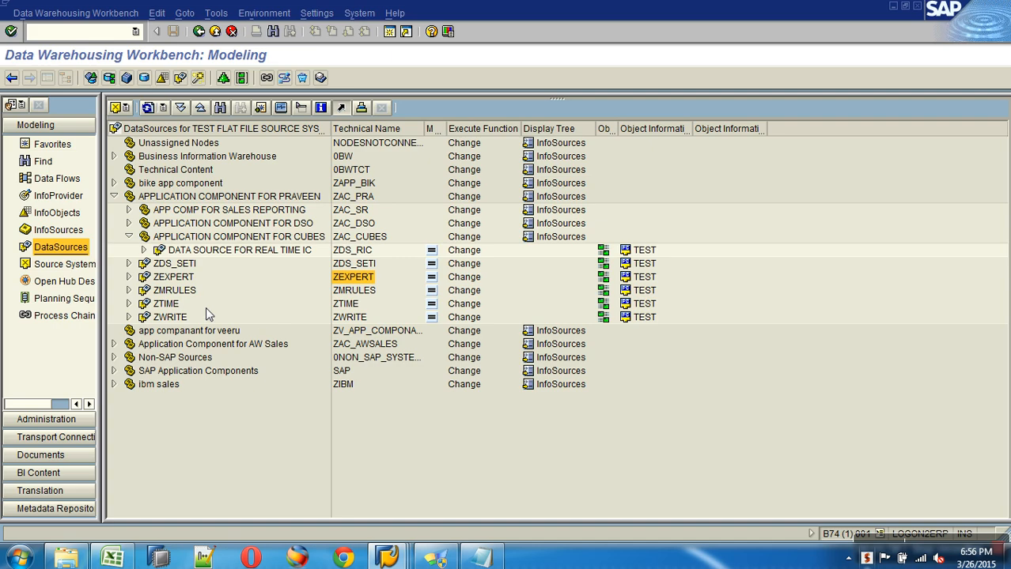
click(178, 290)
double_click(178, 290)
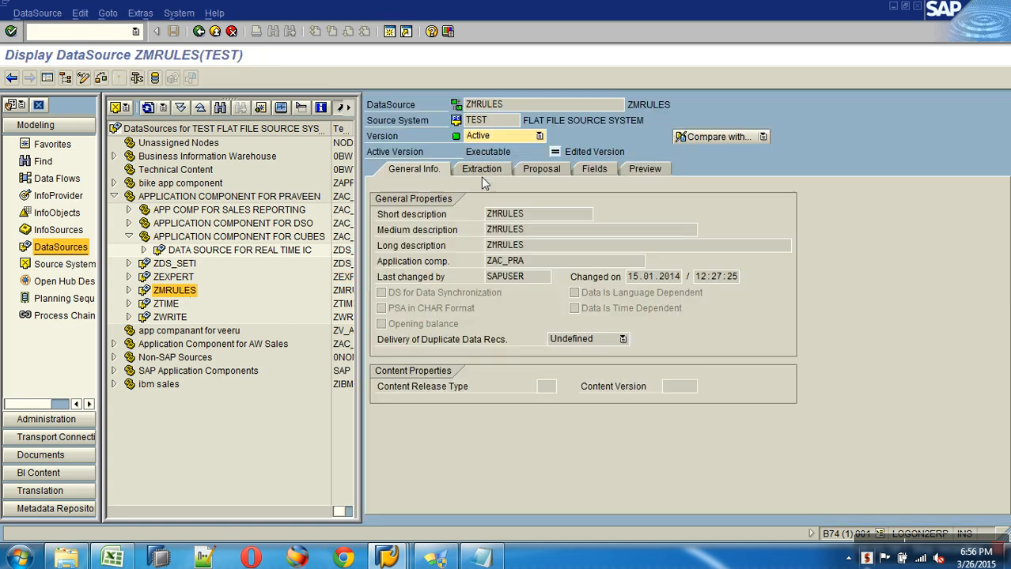
click(590, 168)
drag(465, 238, 392, 231)
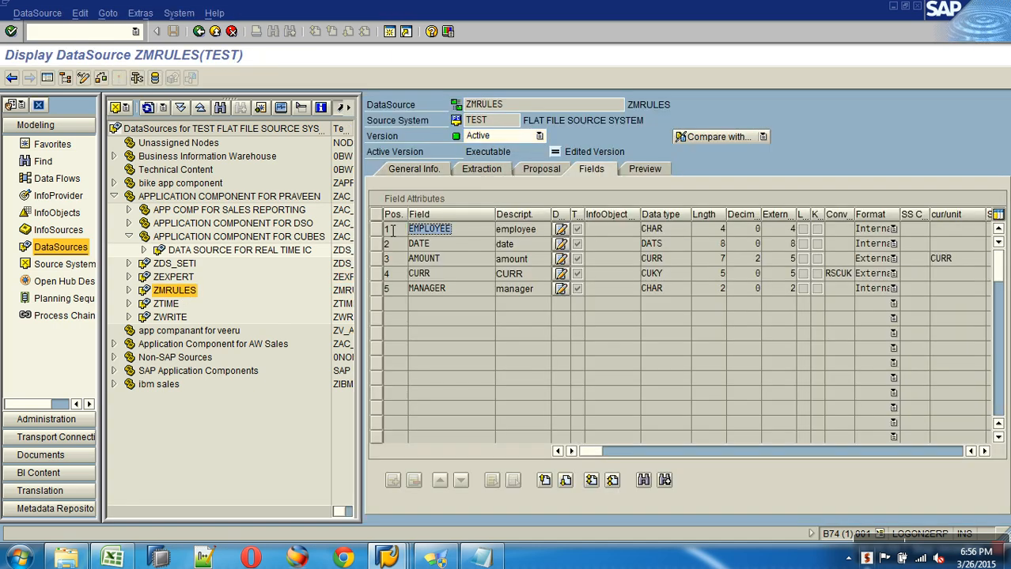
drag(447, 248, 385, 248)
drag(457, 261, 366, 264)
drag(440, 276, 356, 265)
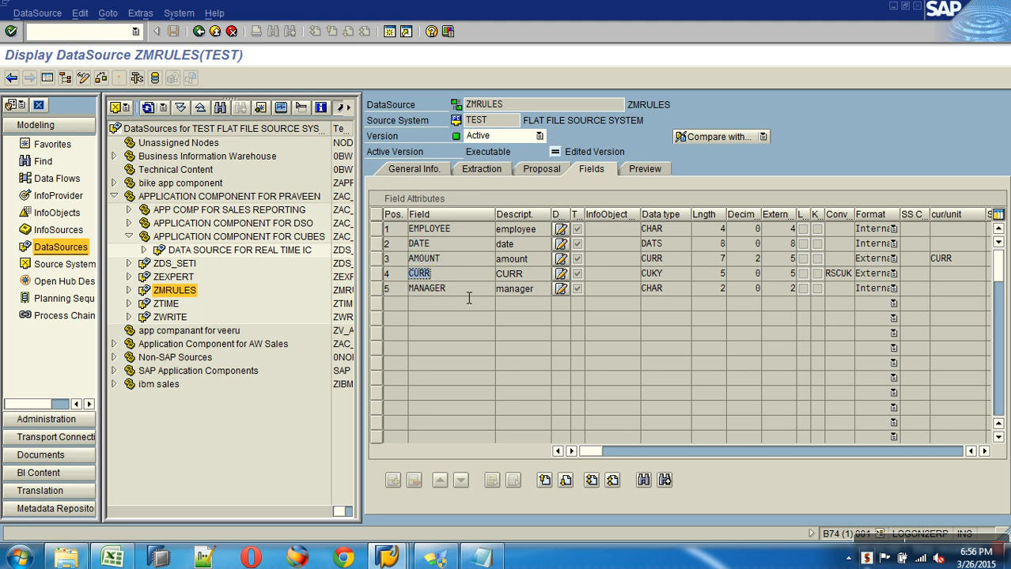
drag(468, 294, 408, 290)
- Read the preview data of the ZMRULES DataSource and examine the manager and employee columns
click(625, 172)
click(637, 204)
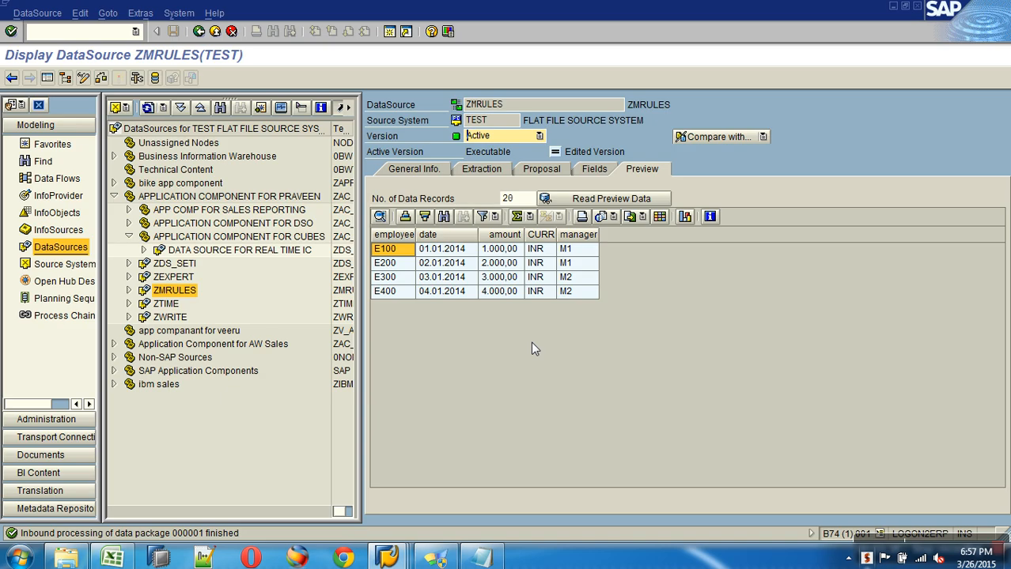
click(586, 236)
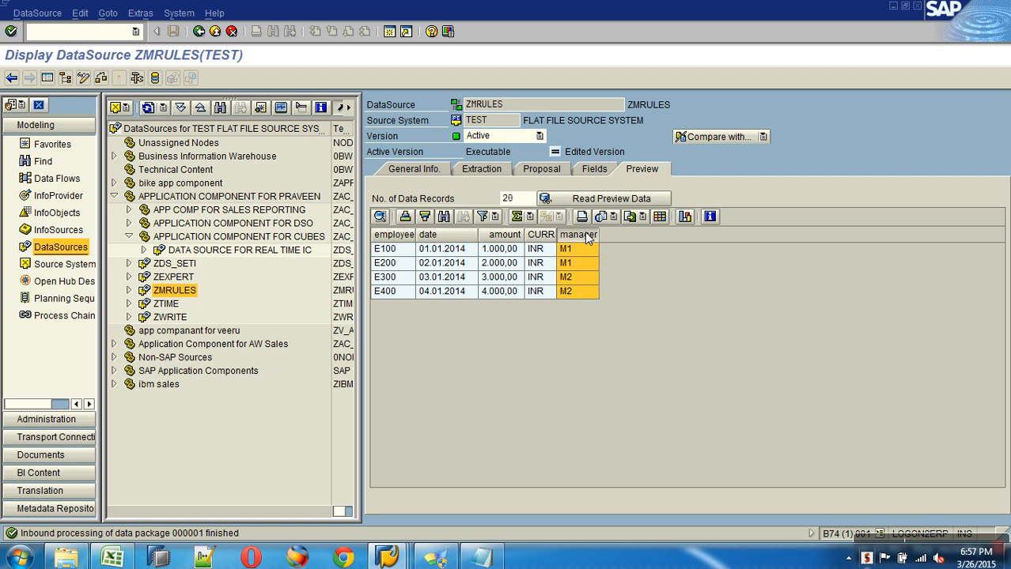
click(408, 235)
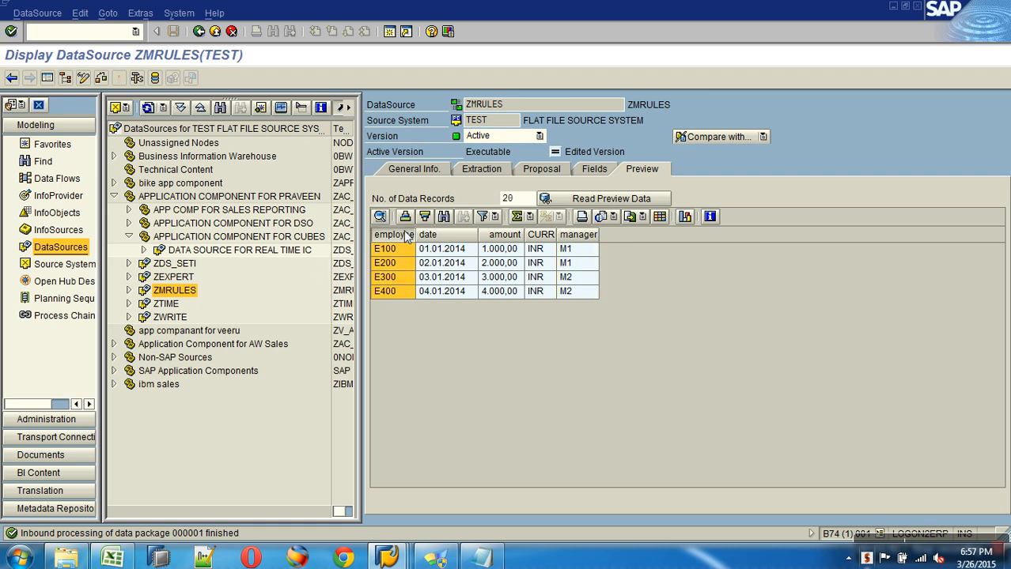
- Create a transformation for the Demo Multiple Rule Groups cube from DataSource ZMRULES in source system TEST, with the navigation area hidden
click(219, 32)
click(364, 293)
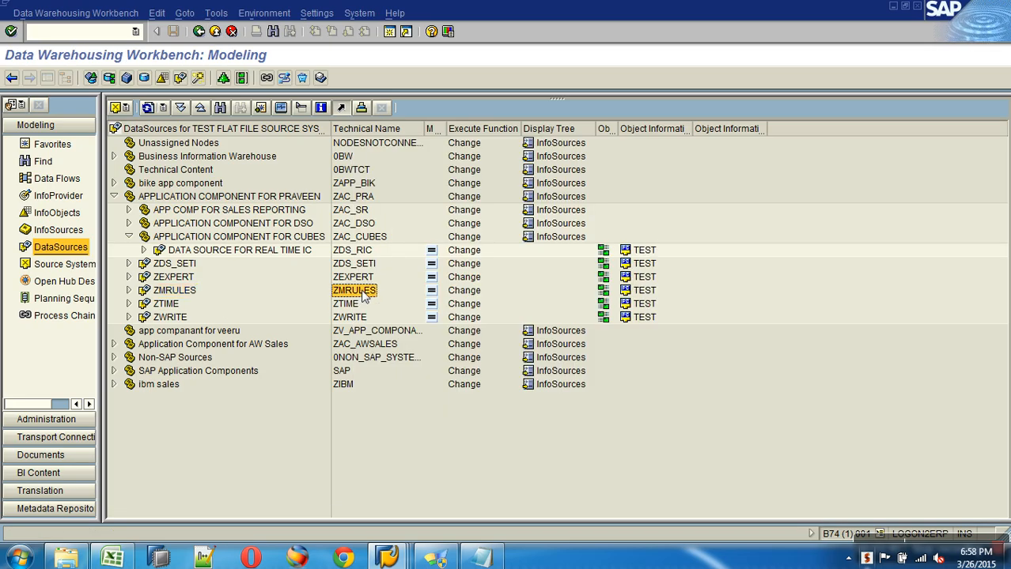
click(49, 144)
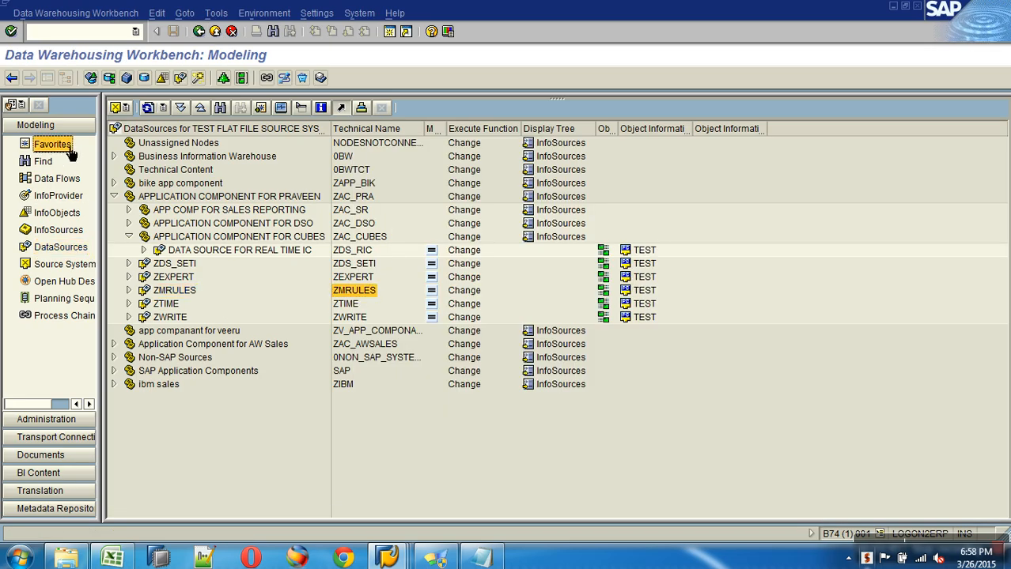
right_click(229, 224)
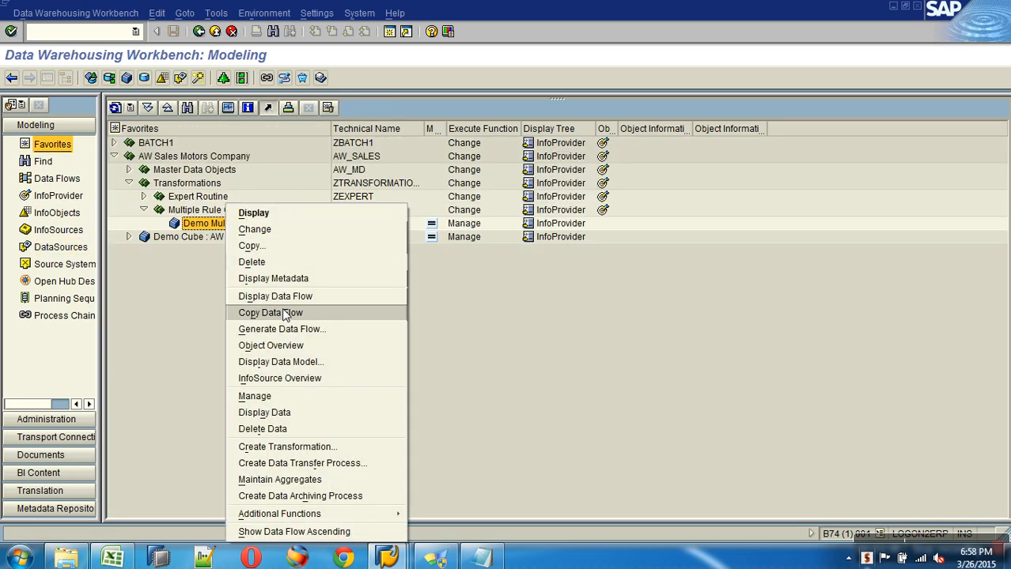
click(316, 449)
click(241, 344)
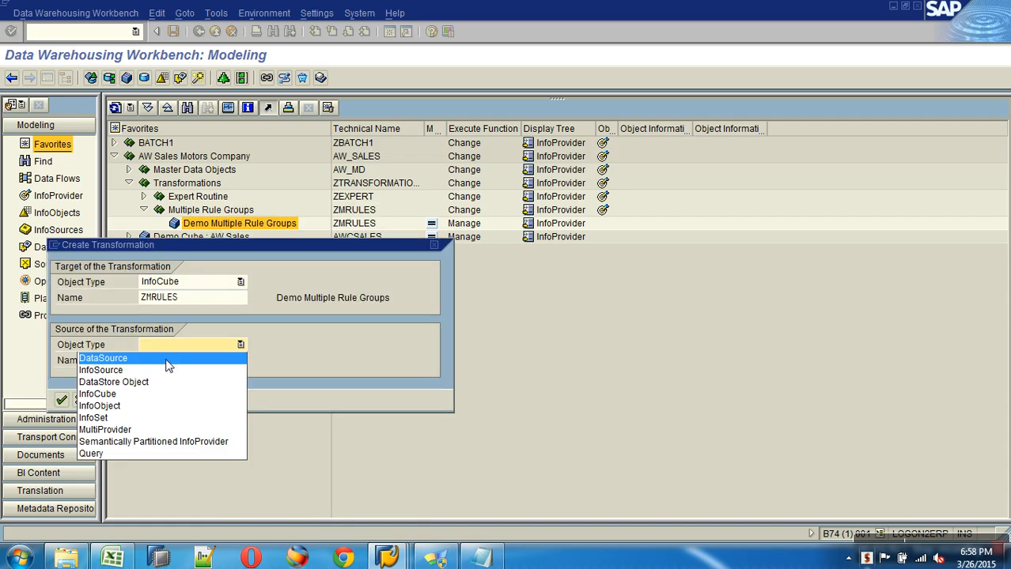
click(172, 355)
click(186, 363)
text(ZMRULES)
click(187, 376)
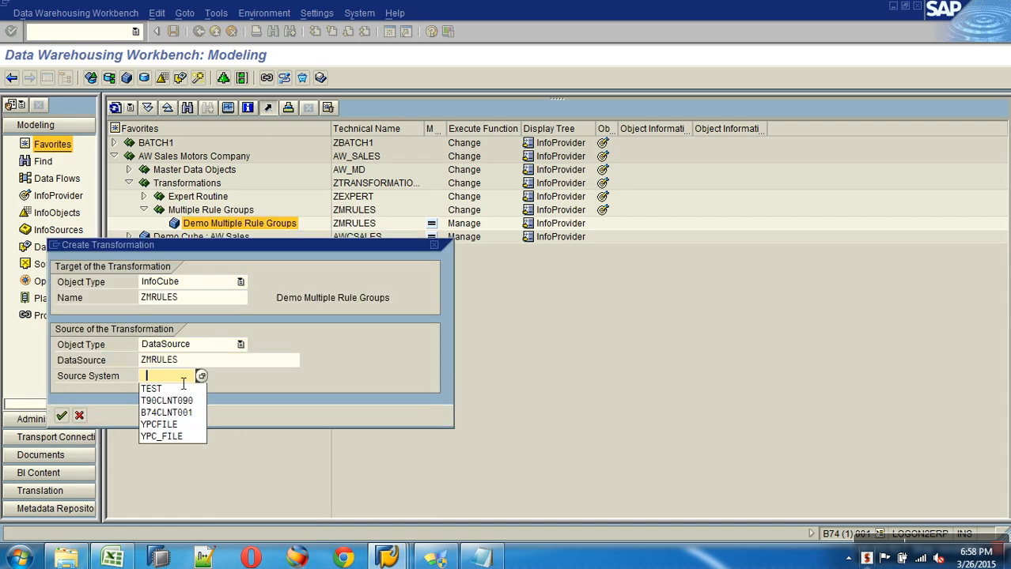
click(176, 387)
key(Return)
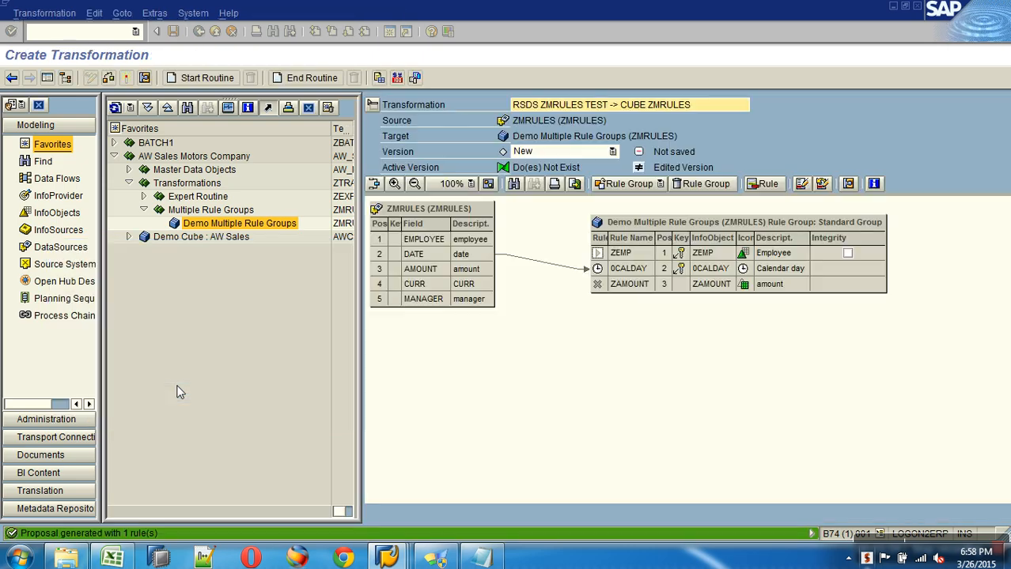
click(46, 79)
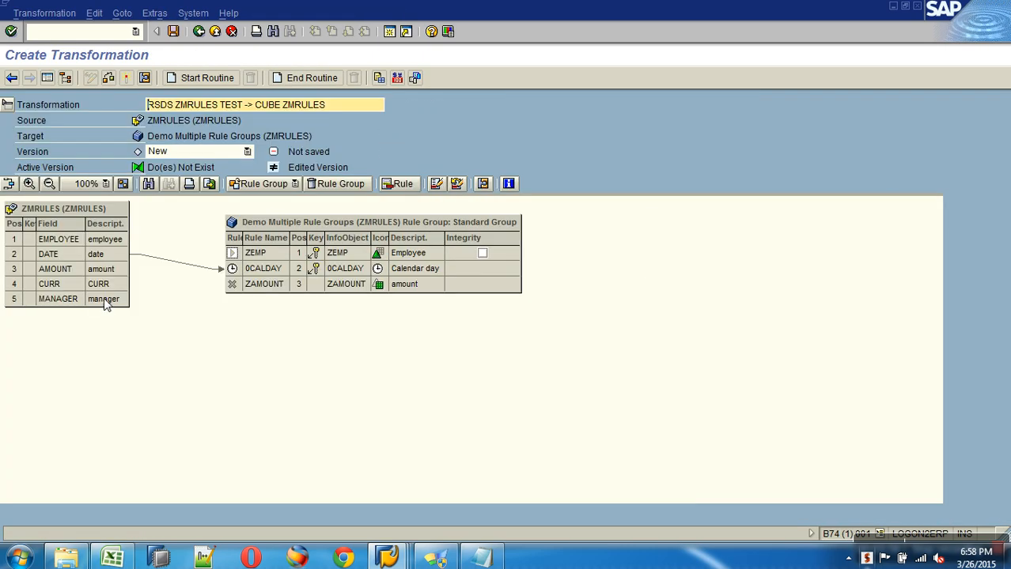
- Try mapping both EMPLOYEE and MANAGER to ZEMP in the standard group, and leave the transformation without saving
drag(115, 239, 270, 265)
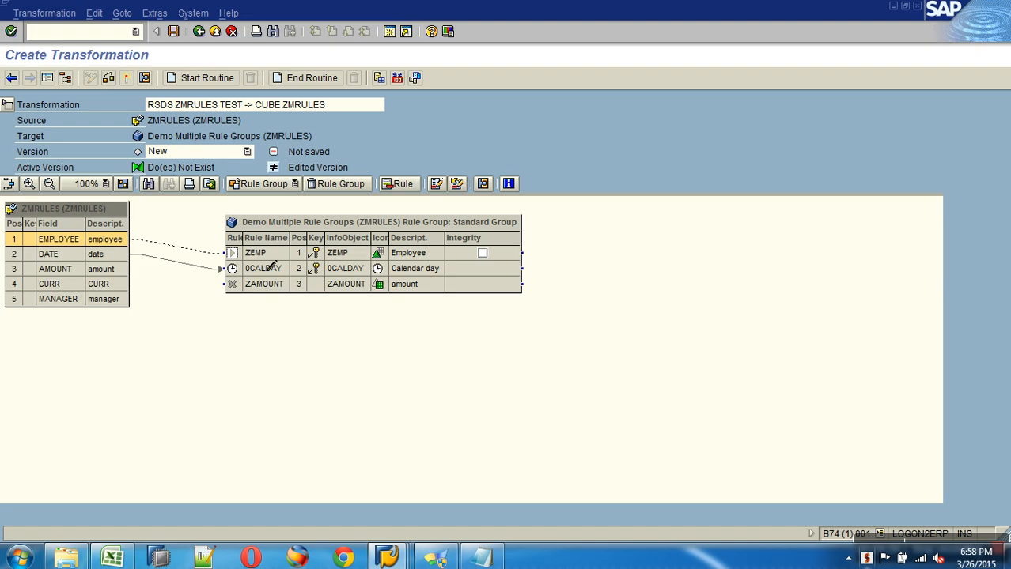
drag(270, 265, 267, 263)
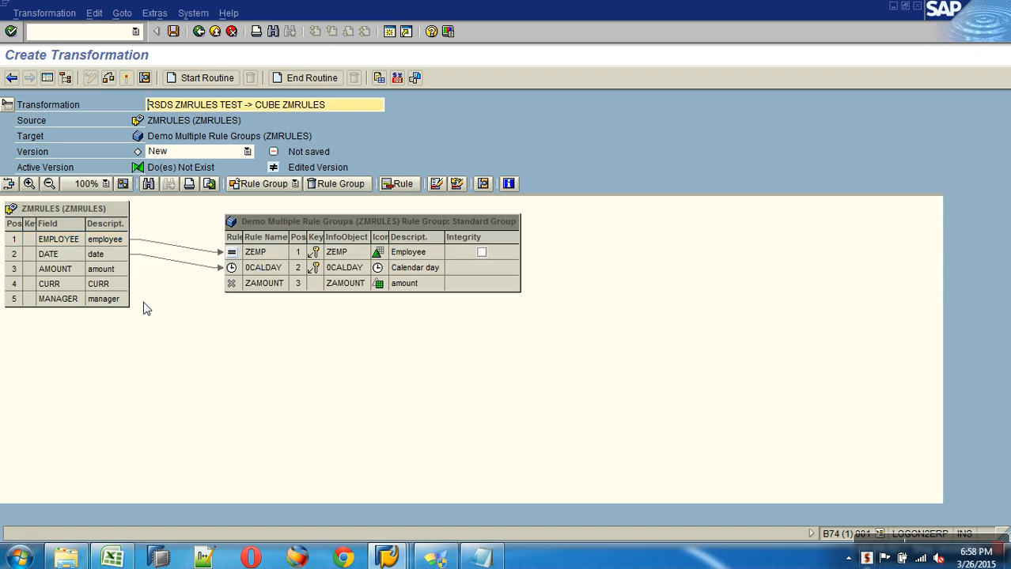
drag(125, 300, 247, 258)
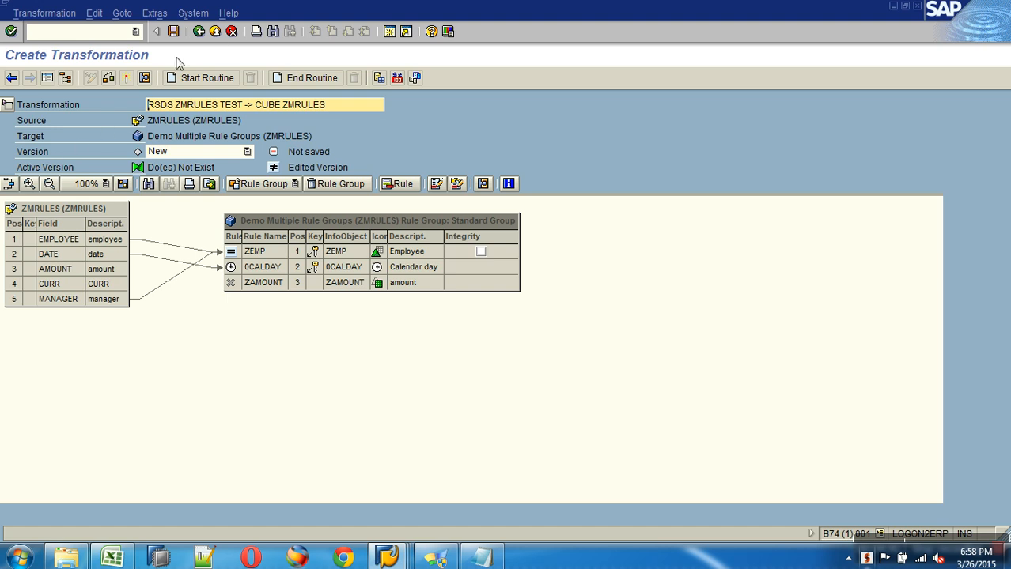
click(198, 30)
click(251, 247)
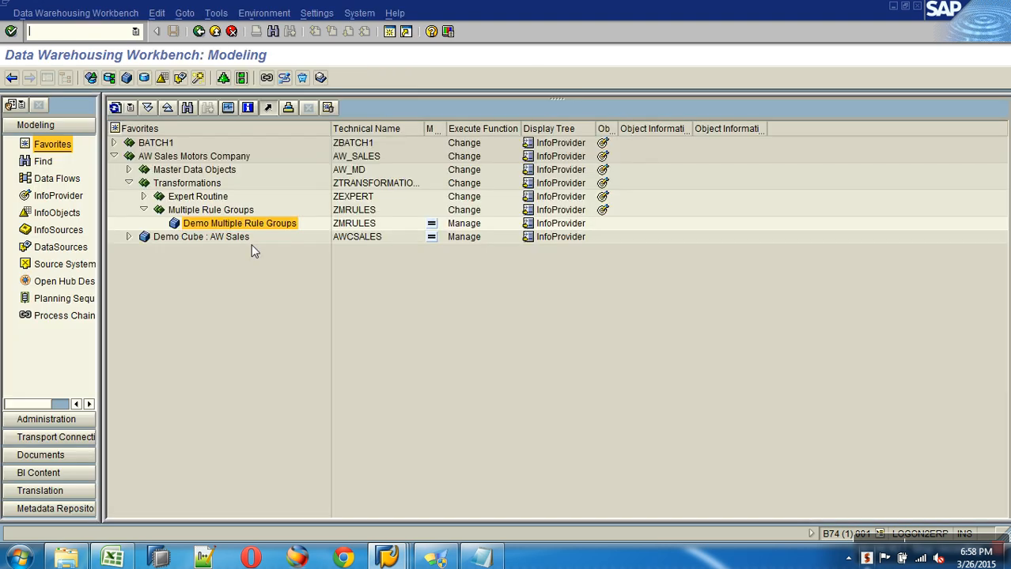
- Create a fresh transformation for the Demo Multiple Rule Groups cube from DataSource ZMRULES in source system TEST and hide the navigation area
right_click(221, 224)
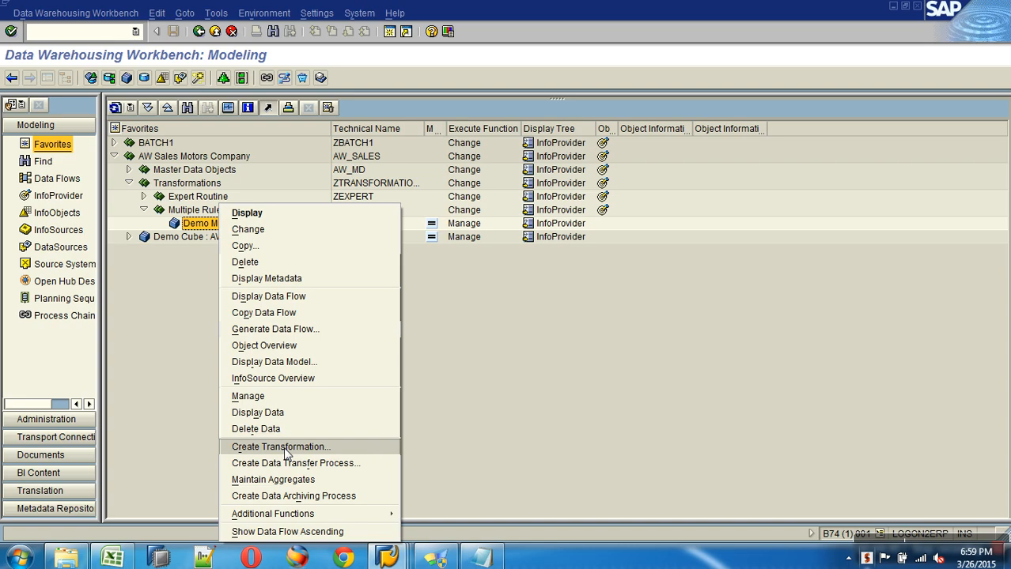
click(283, 447)
click(240, 345)
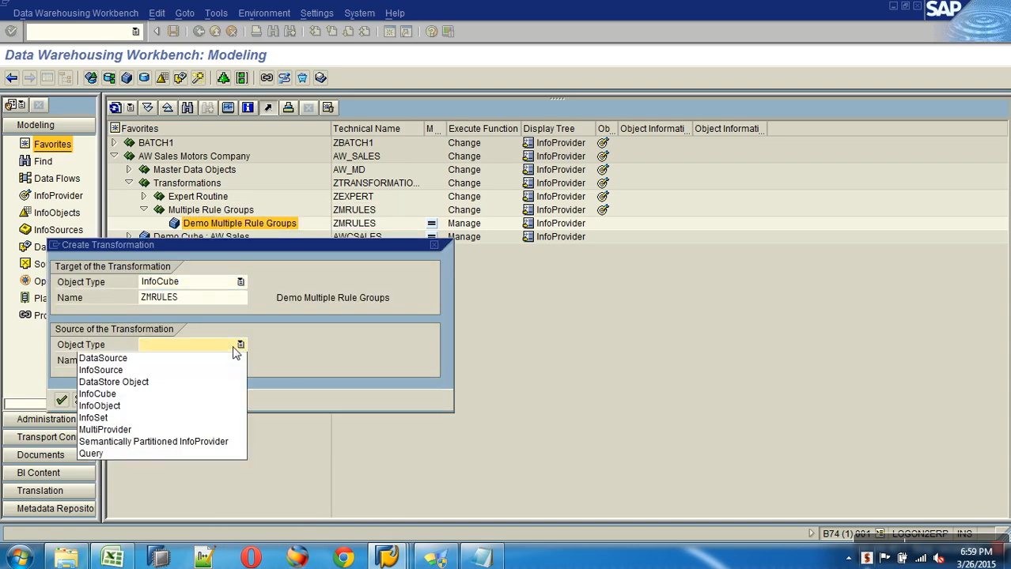
click(176, 360)
click(178, 363)
click(172, 373)
click(176, 376)
click(170, 388)
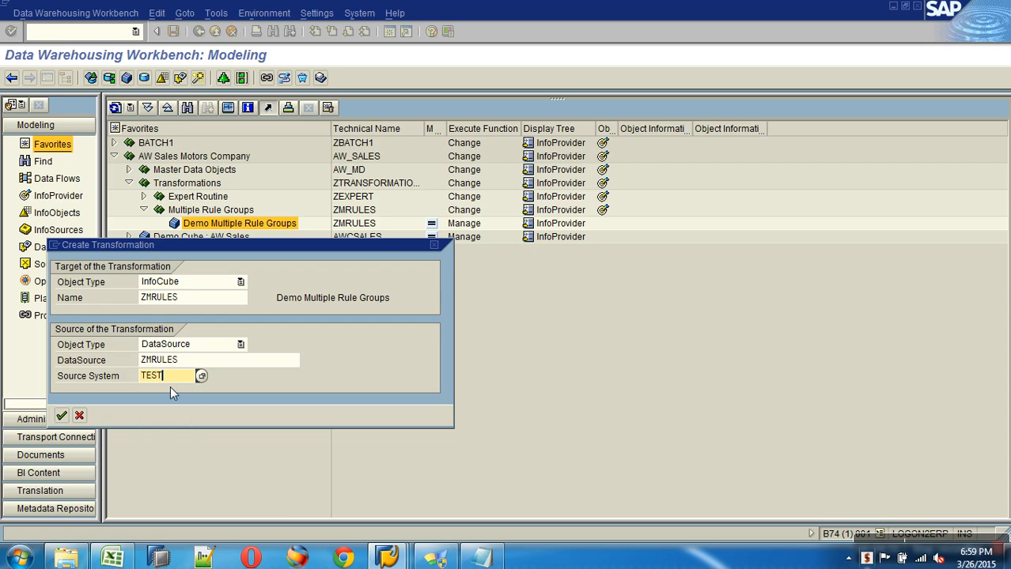
key(Return)
click(45, 80)
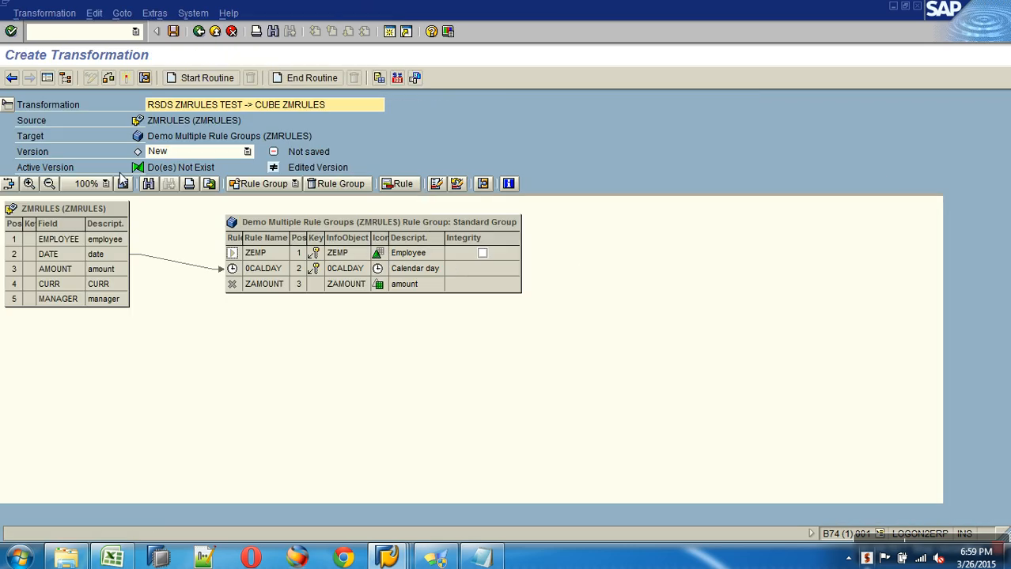
- Map EMPLOYEE to ZEMP and AMOUNT to ZAMOUNT in the standard rule group
click(293, 186)
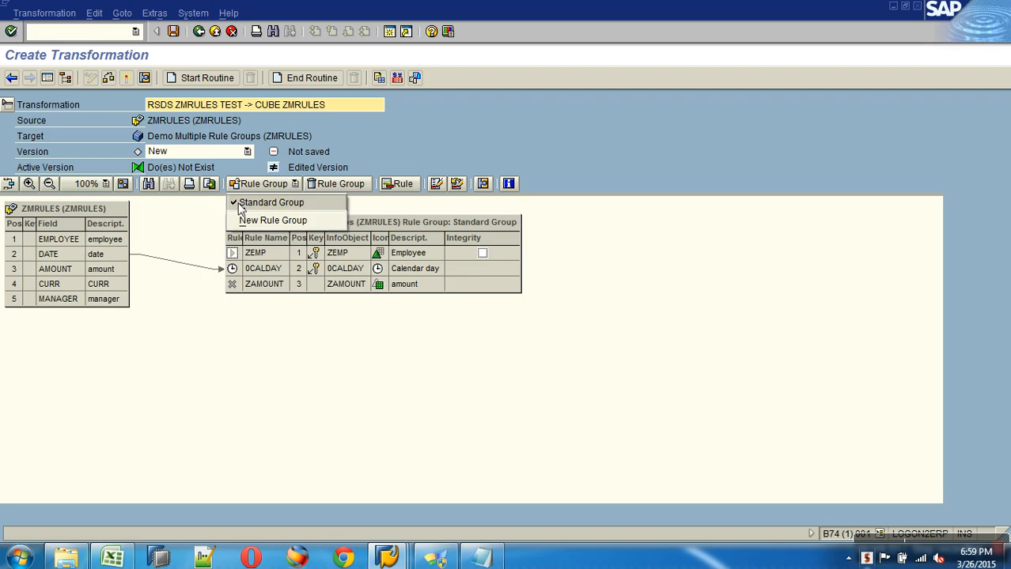
click(318, 370)
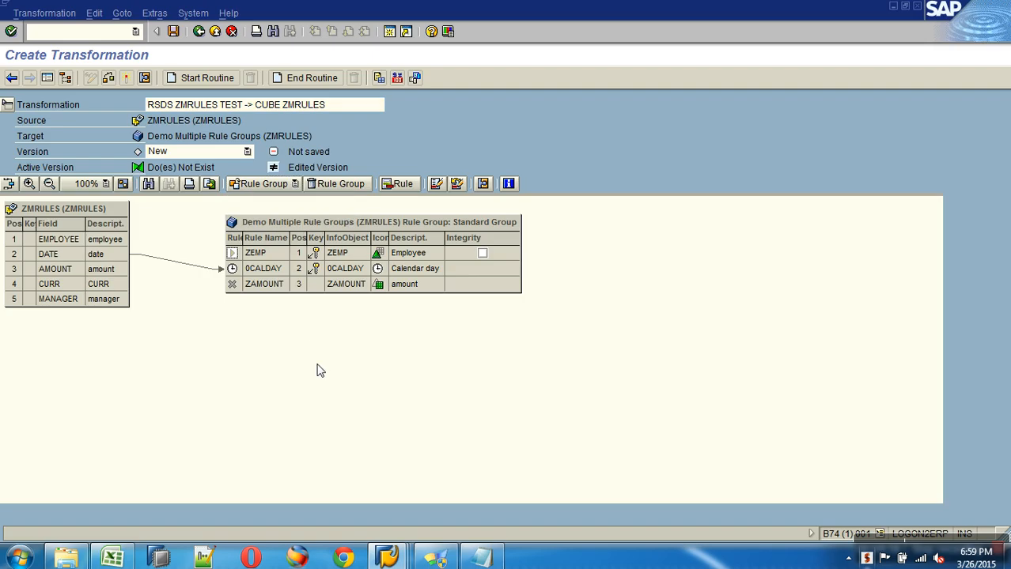
drag(114, 240, 255, 251)
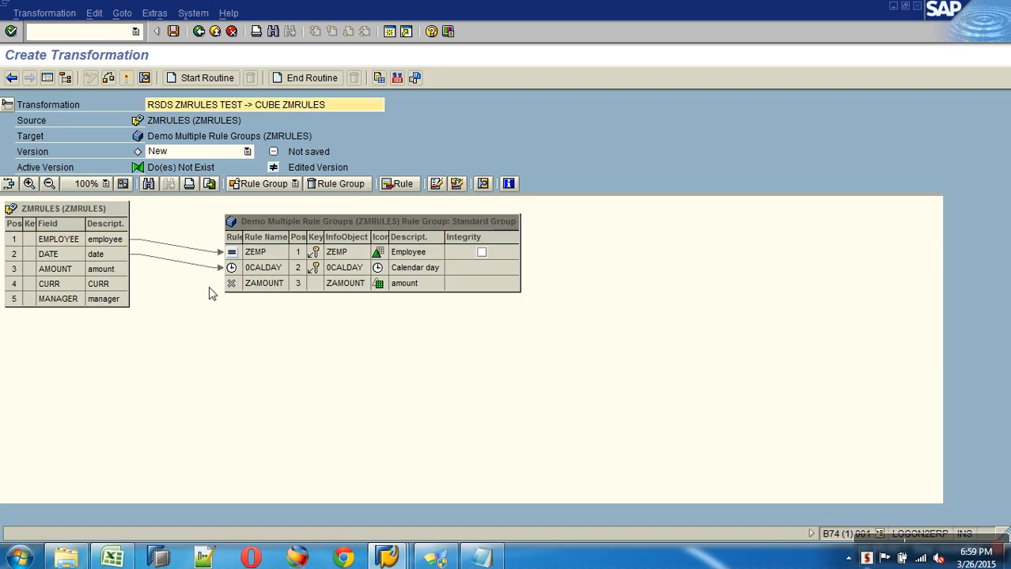
drag(96, 268, 270, 293)
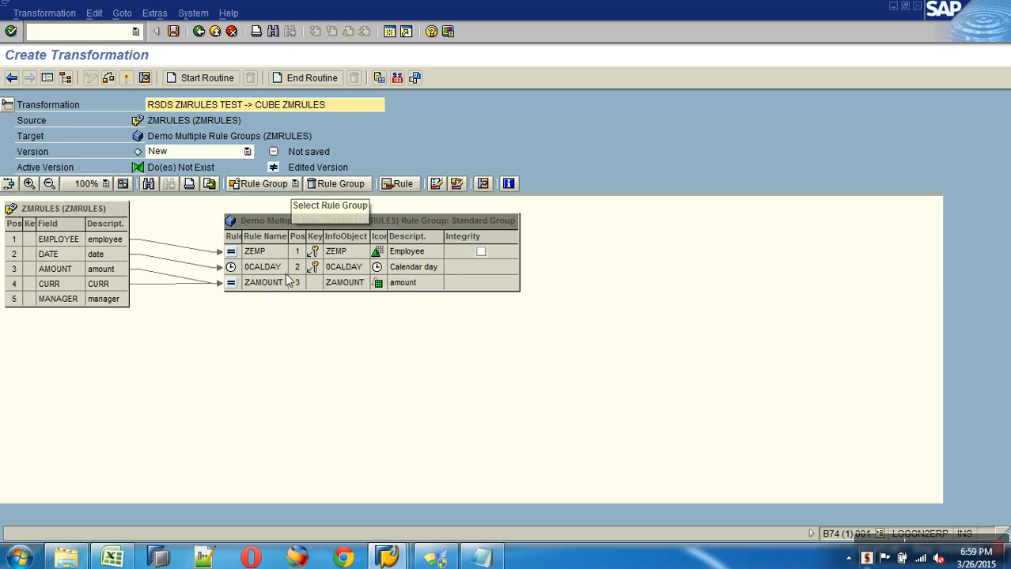
- Add a new rule group described as Manager, compare its mappings with the standard group's, and return to the Manager group
click(268, 183)
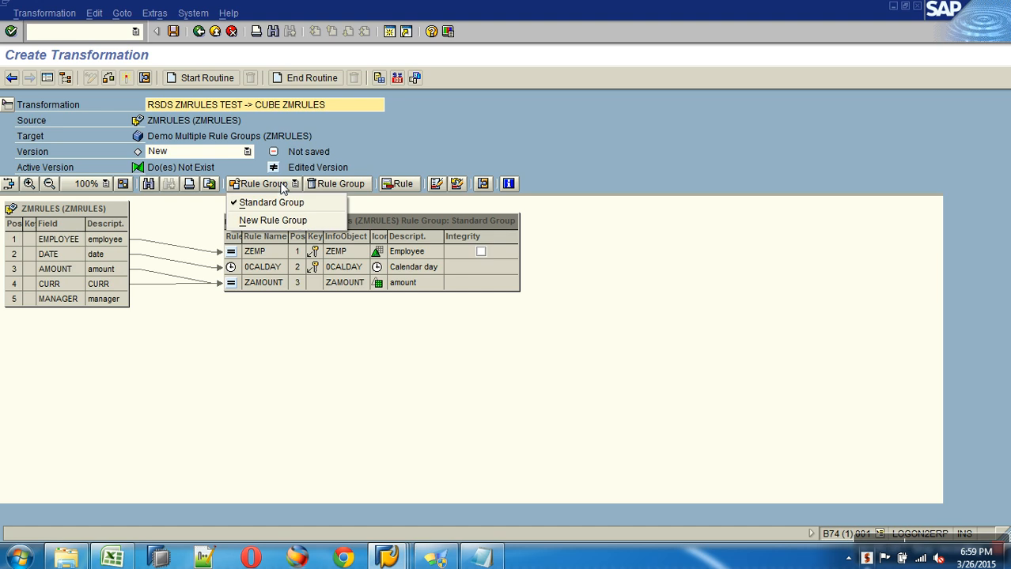
click(278, 225)
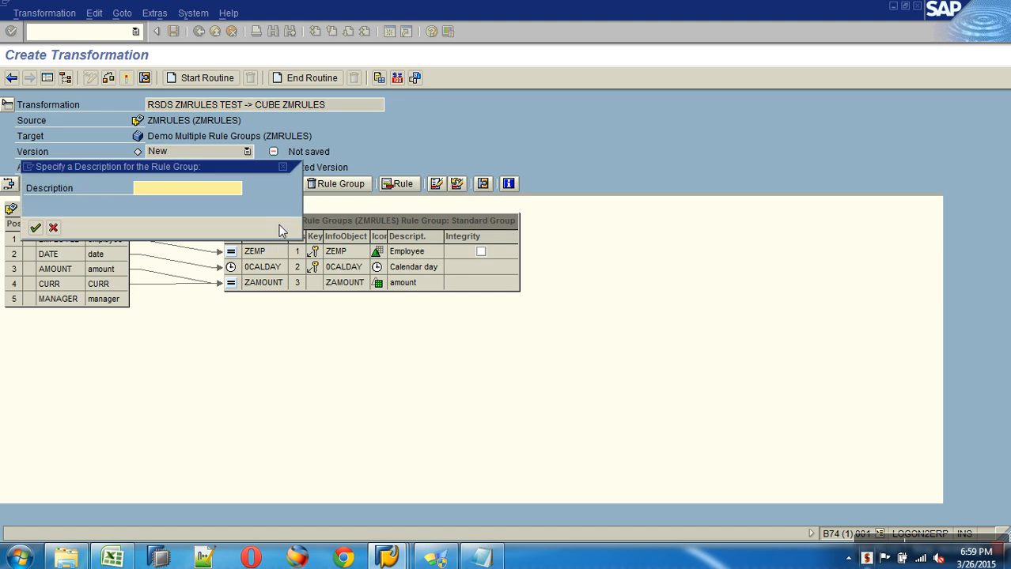
text(Manager)
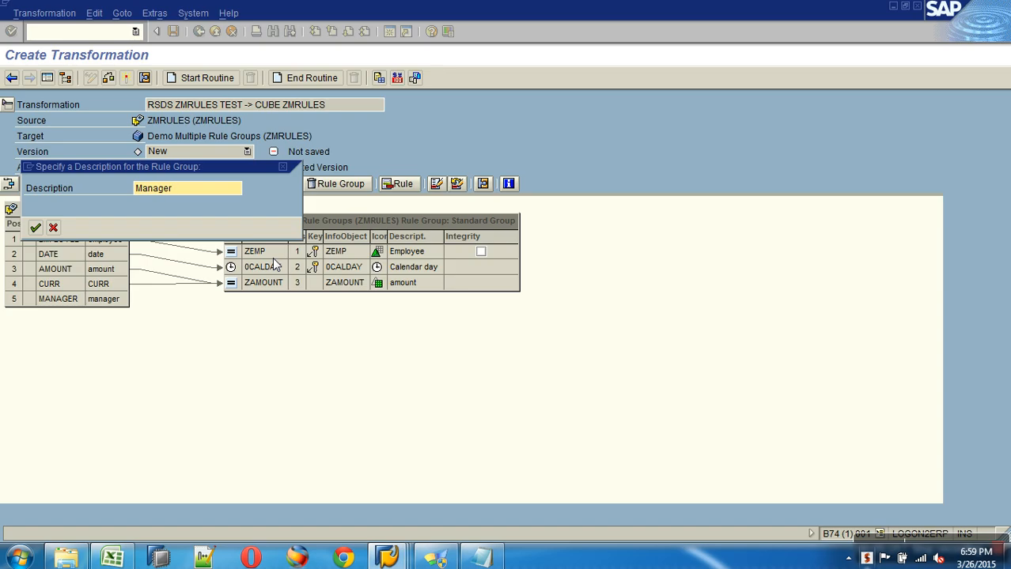
key(Return)
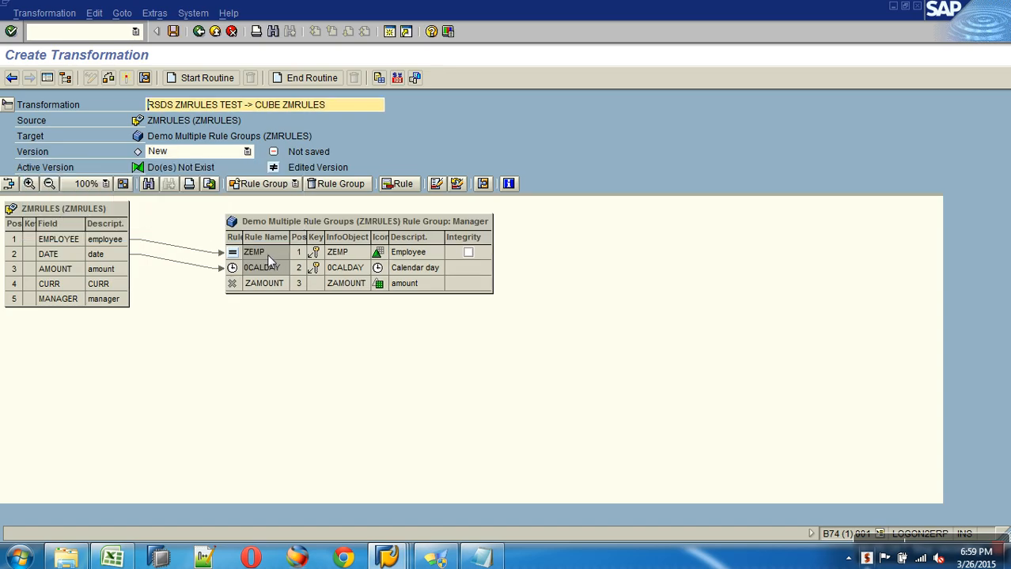
click(279, 184)
click(272, 203)
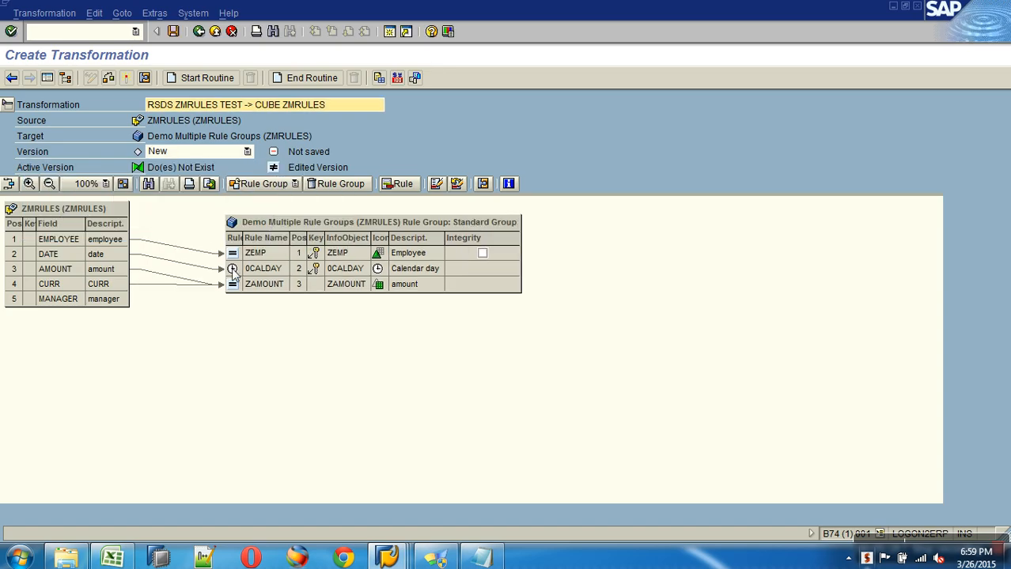
click(279, 184)
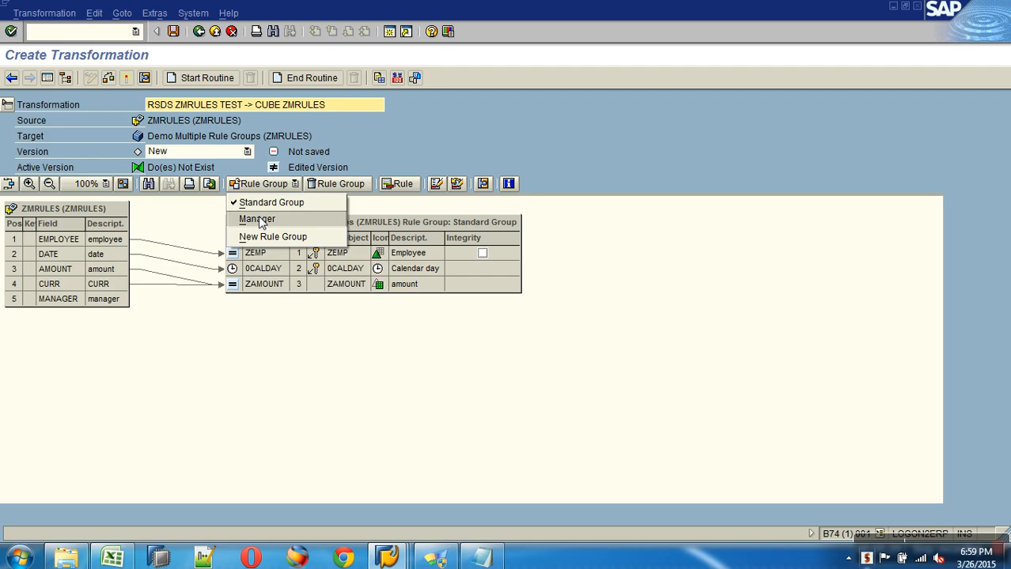
click(257, 216)
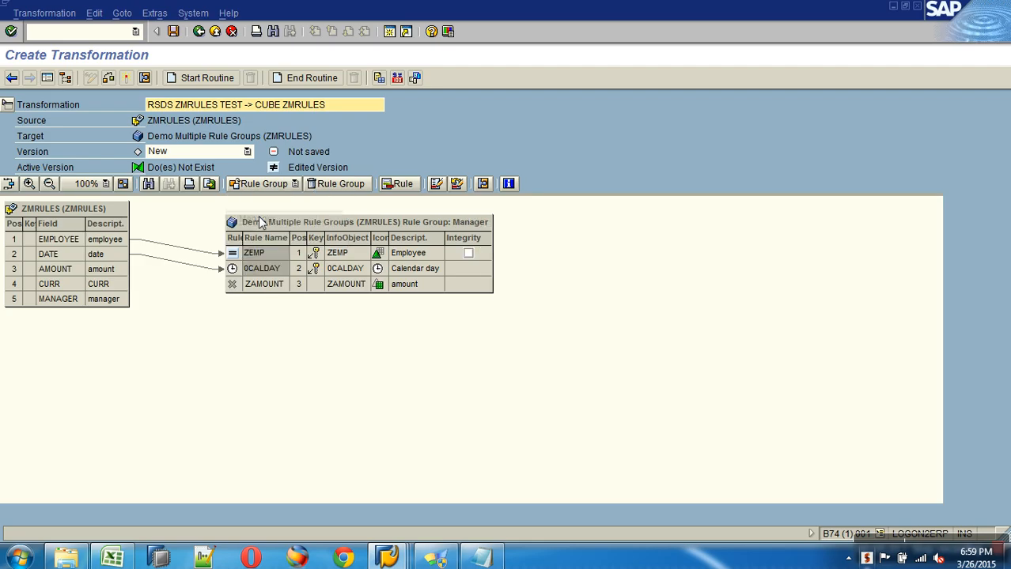
- Delete the ZEMP rule in the Manager rule group and map the MANAGER source field to ZEMP instead
right_click(237, 253)
click(266, 299)
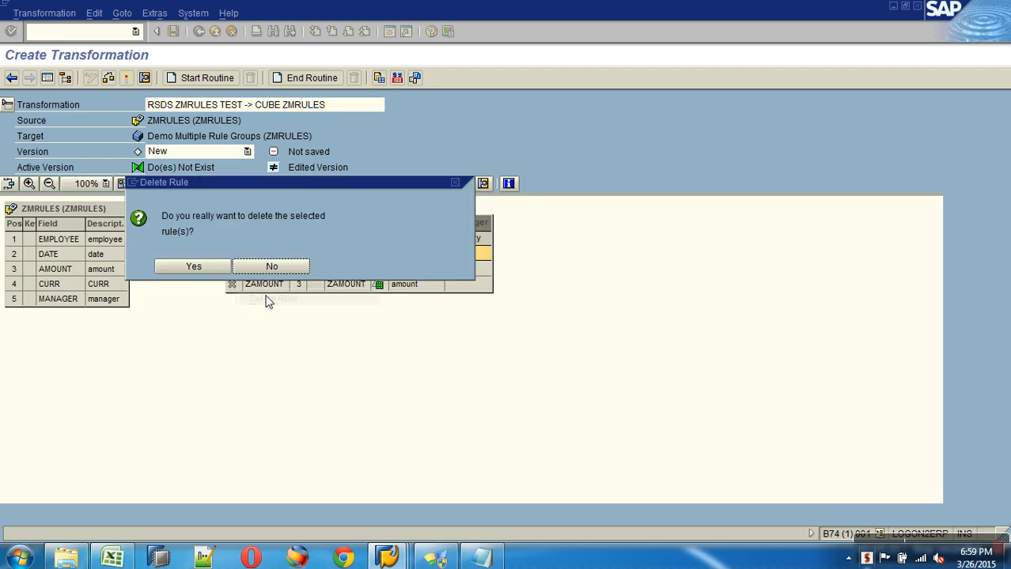
click(219, 268)
right_click(242, 265)
click(201, 337)
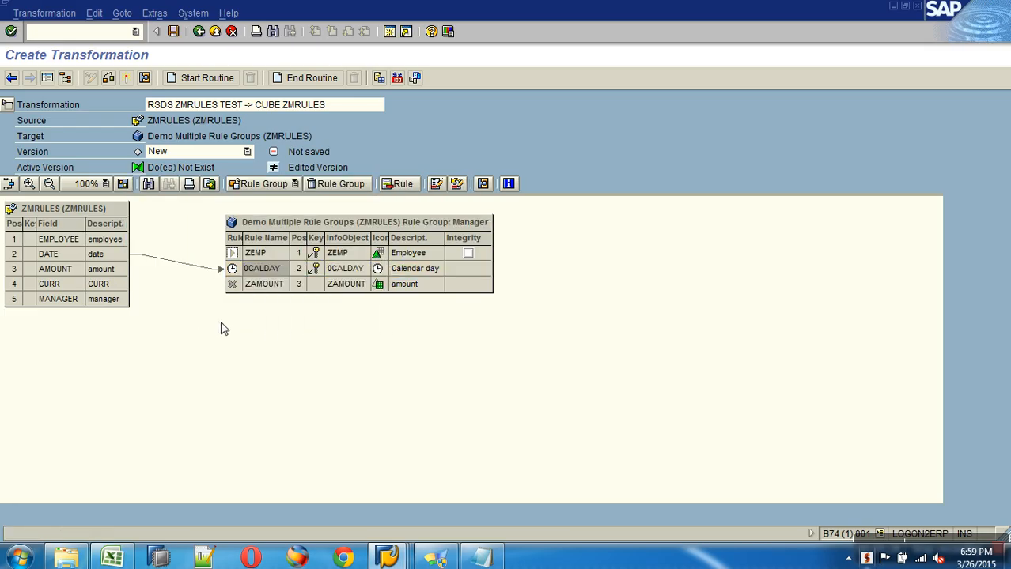
click(123, 301)
drag(124, 300, 245, 256)
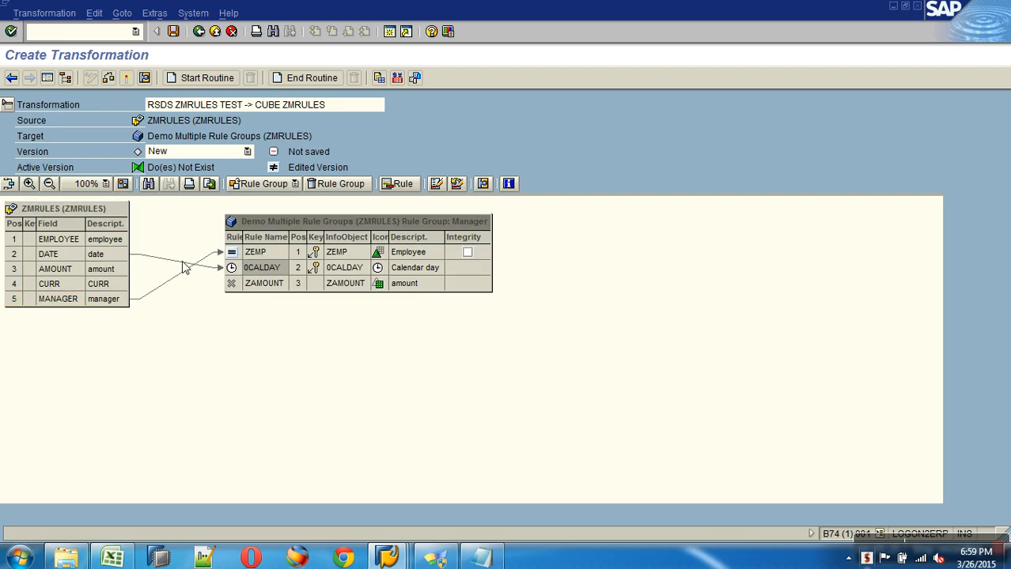
- Add AMOUNT as a source field to the Manager group's ZAMOUNT rule, taking the currency from source field CURR
right_click(235, 286)
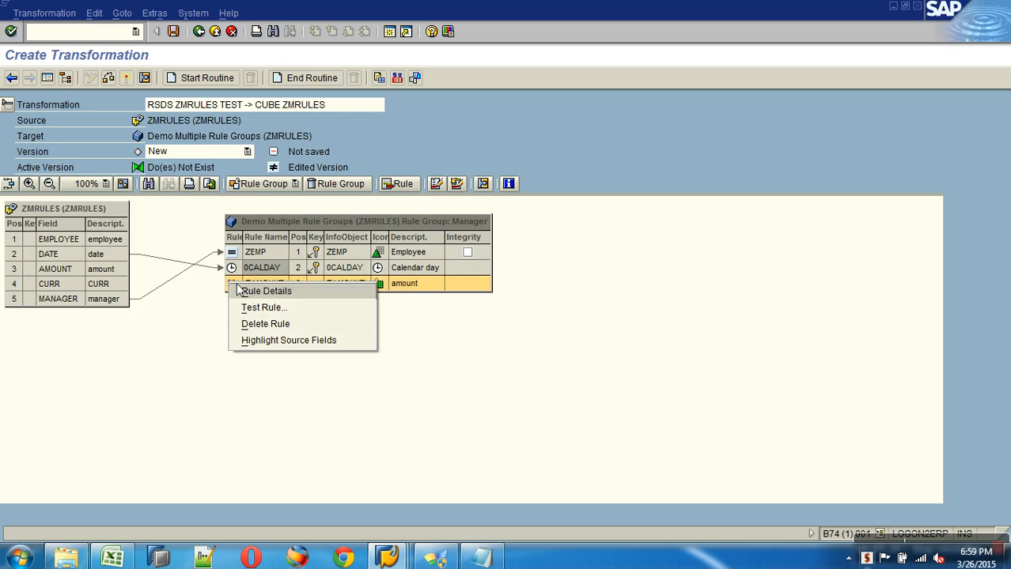
click(261, 292)
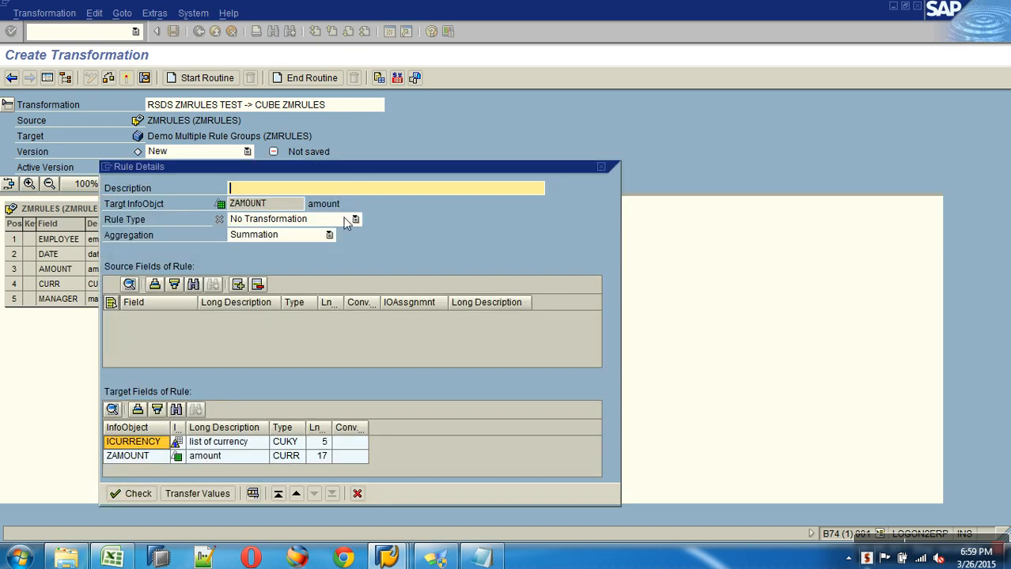
drag(369, 168, 409, 107)
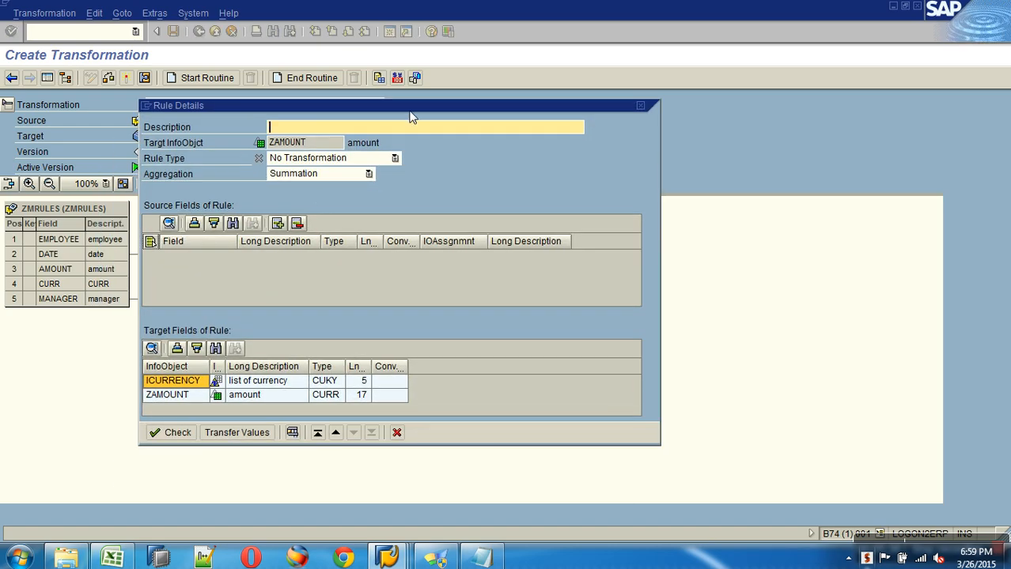
click(278, 225)
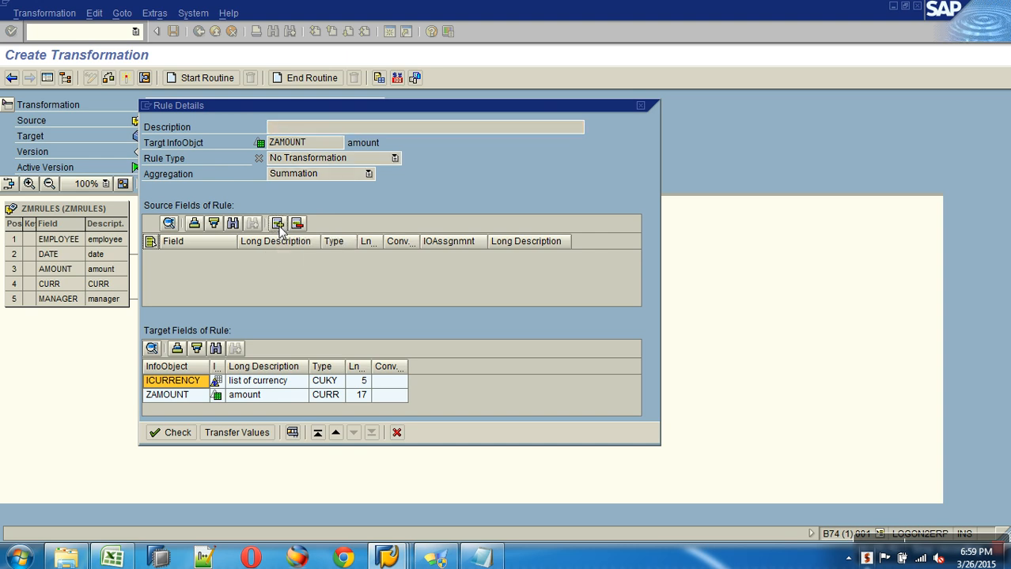
click(13, 179)
click(13, 190)
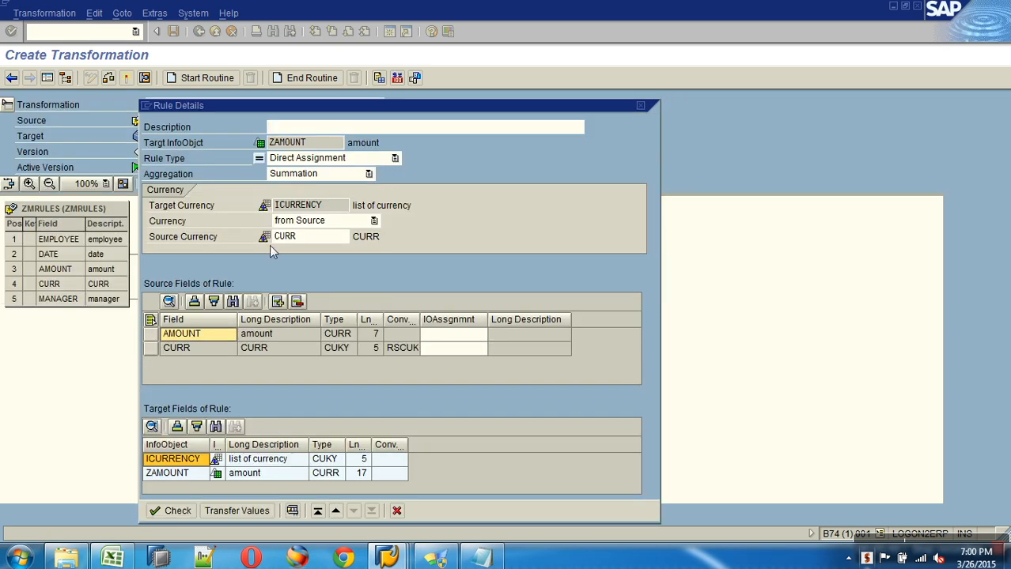
click(15, 290)
click(307, 239)
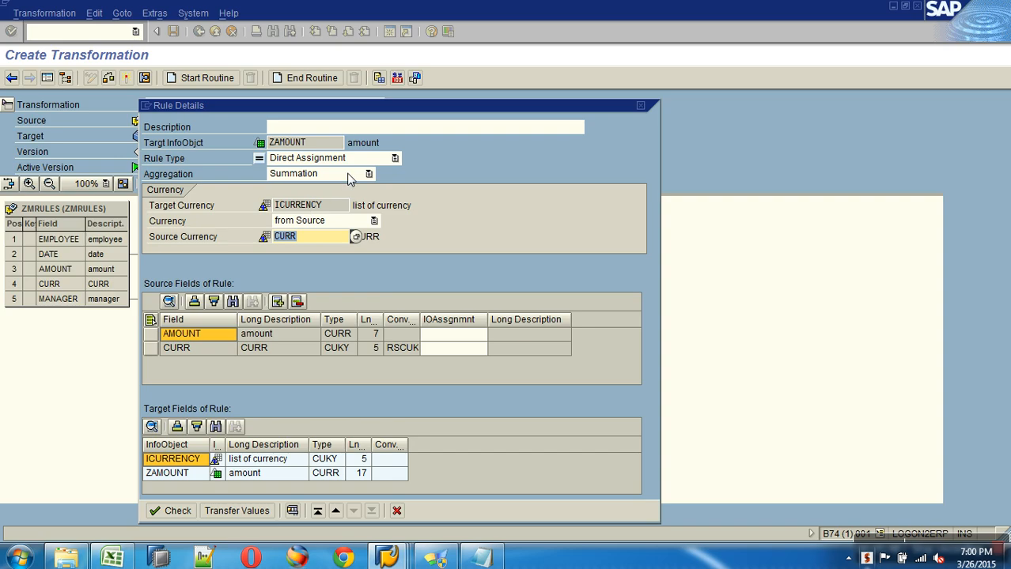
- Change the rule type of the Manager group's ZAMOUNT rule to Routine
click(366, 161)
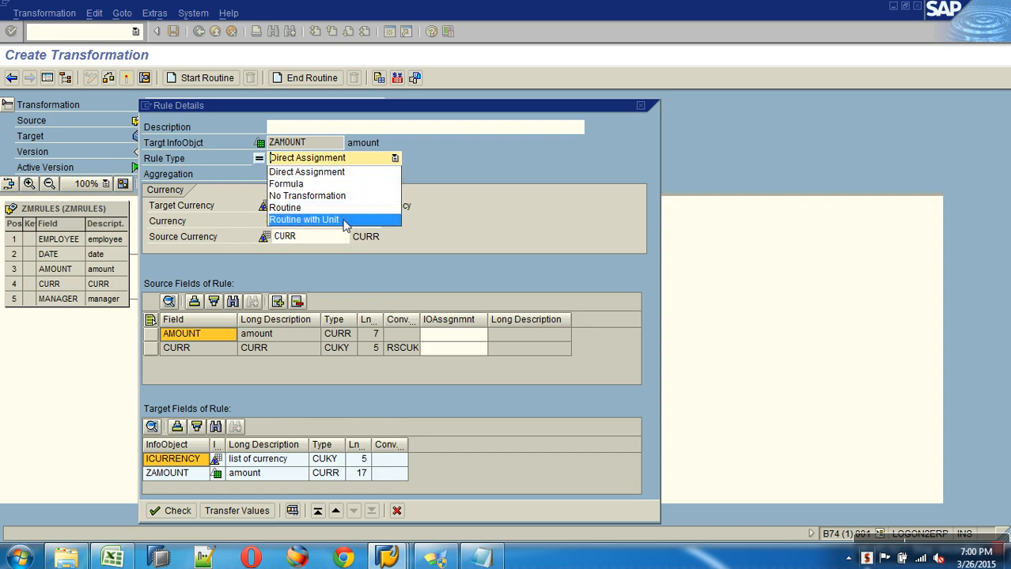
click(471, 218)
double_click(316, 238)
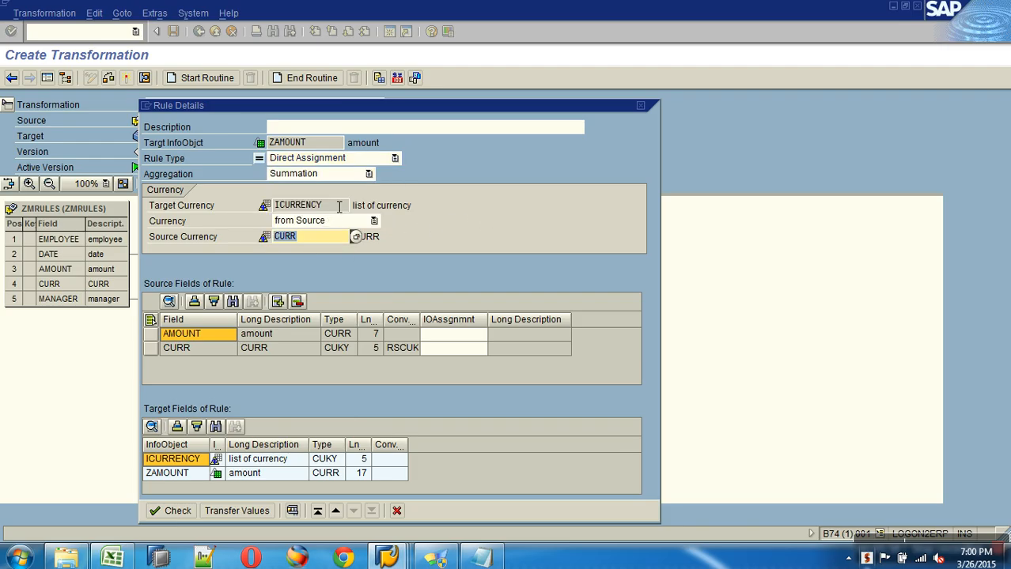
click(354, 158)
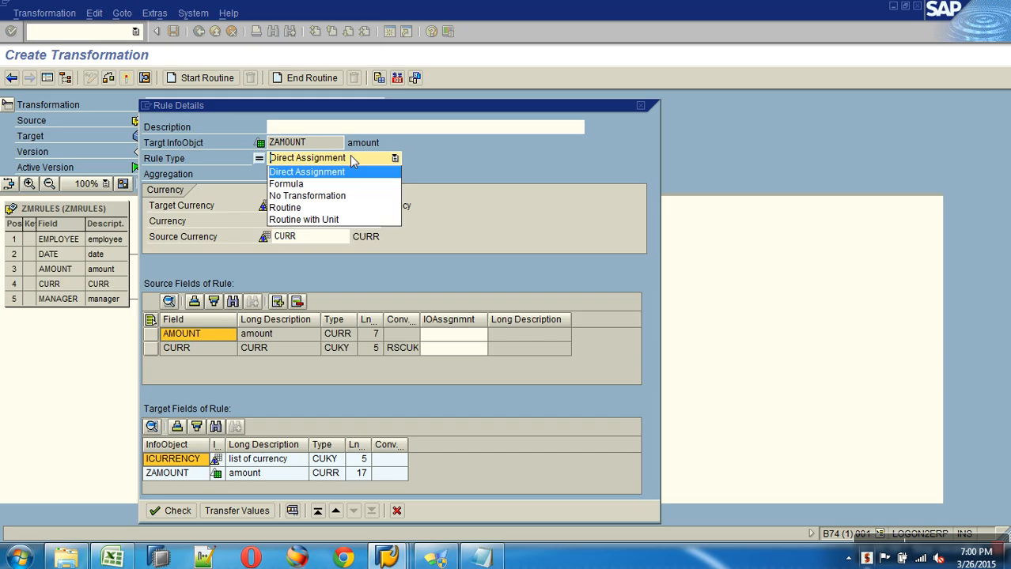
click(333, 208)
- Write the ZAMOUNT routine's result line as RESULT = ( SOURCE_FIELDS-AMOUNT * 10 ) / 100
scroll(327, 348, down, 7)
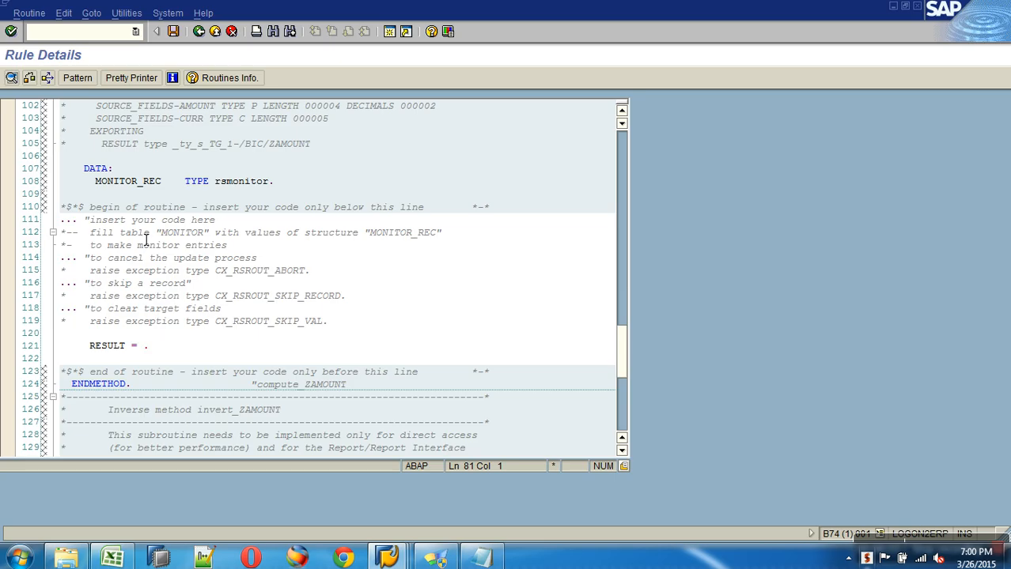
drag(95, 107, 215, 111)
key(ctrl+c)
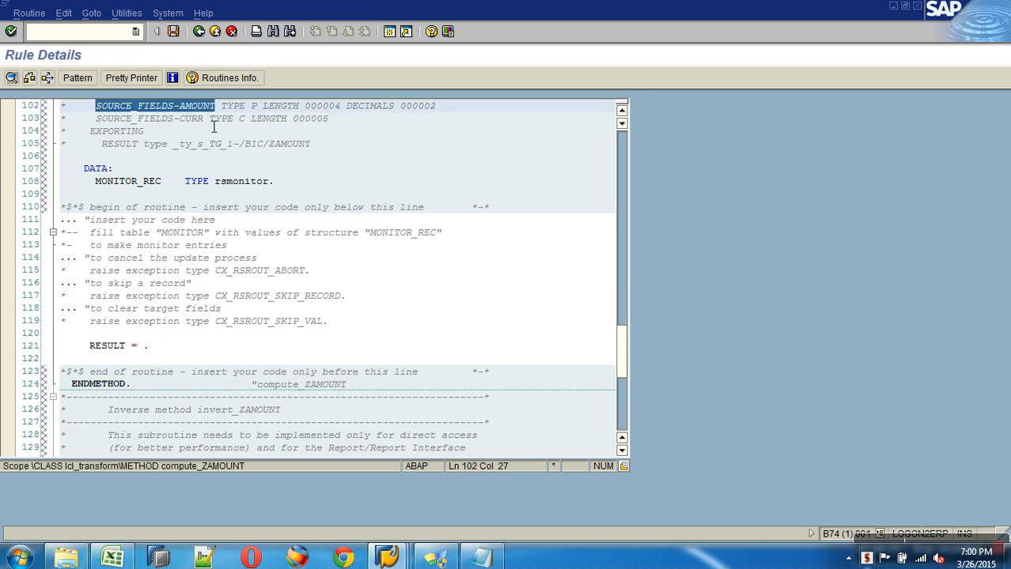
click(148, 350)
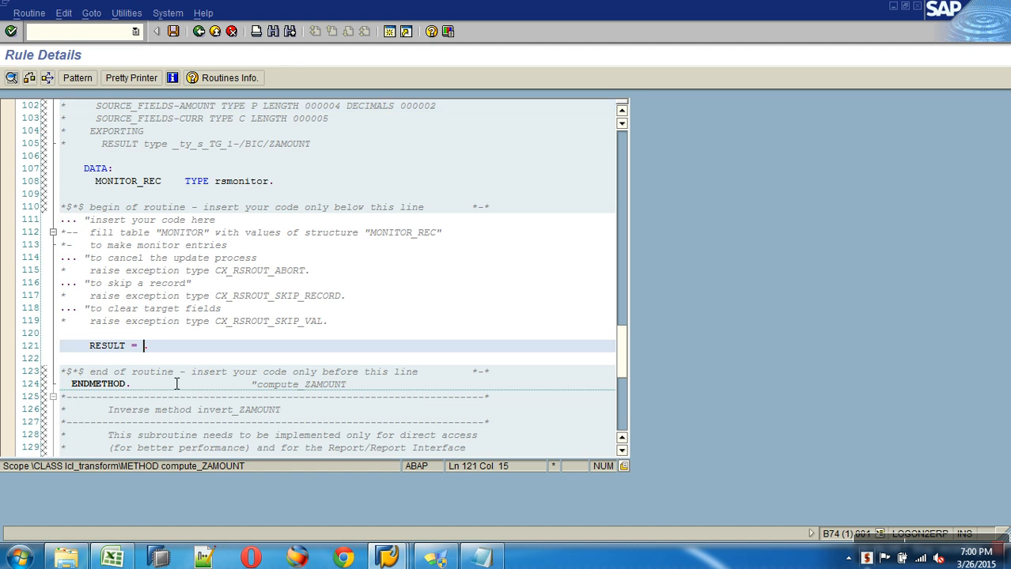
key(ctrl+v)
text(* n)
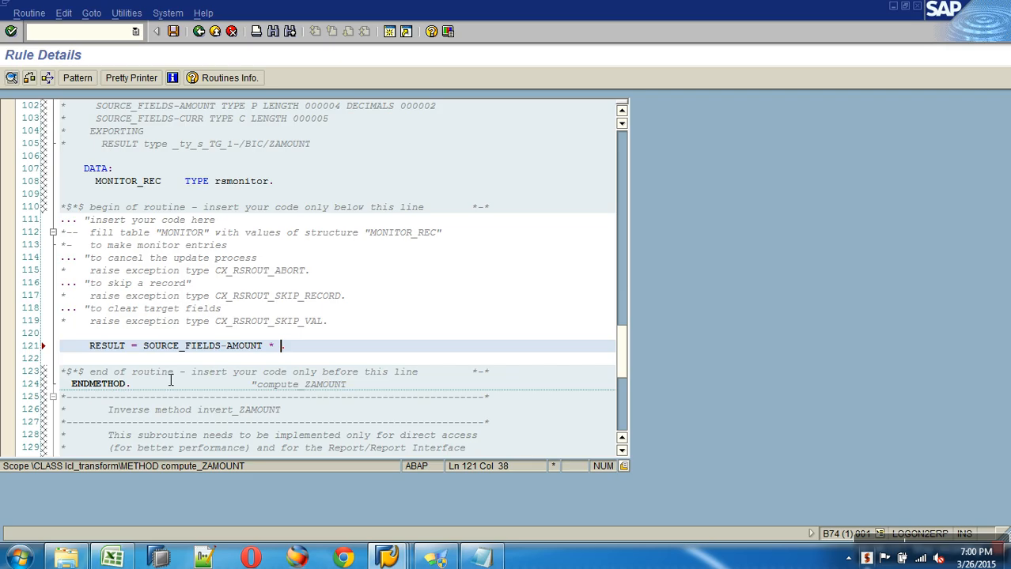
text(0)
text(/1)
text( 100.)
click(294, 354)
text())
click(143, 348)
text(()
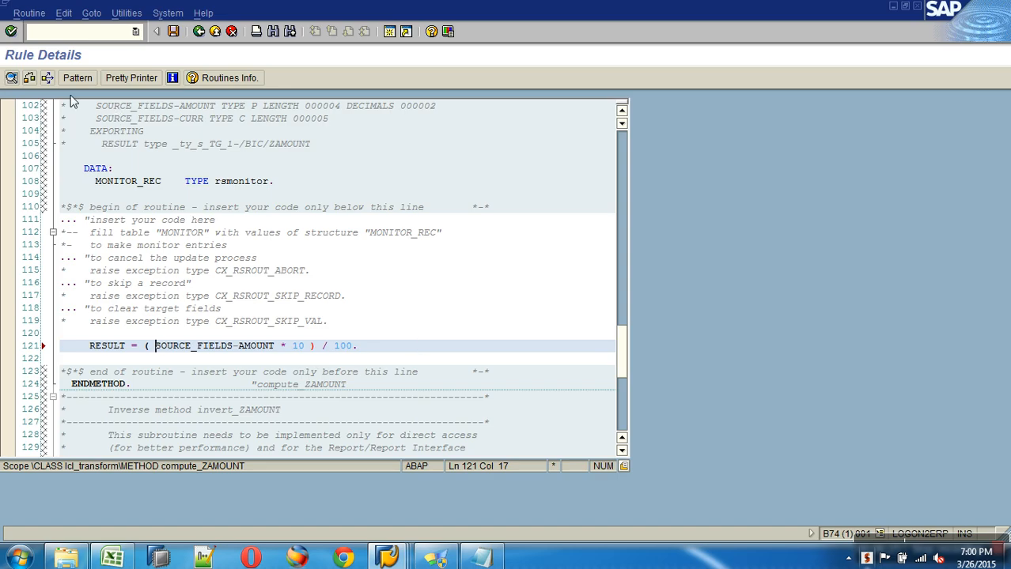
- Check the routine's syntax, save it, and transfer the ZAMOUNT rule values to the transformation
click(28, 78)
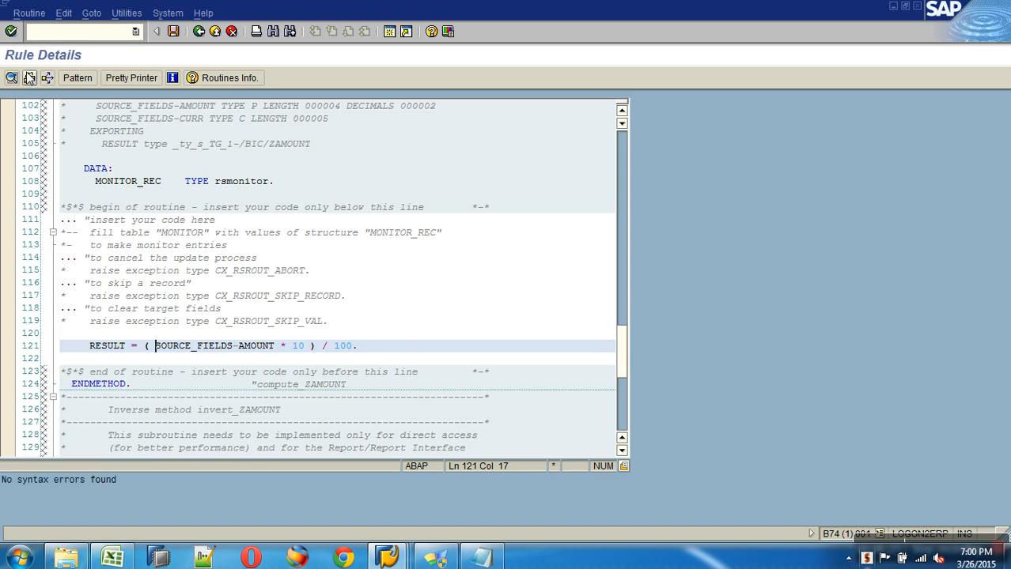
click(173, 31)
click(197, 528)
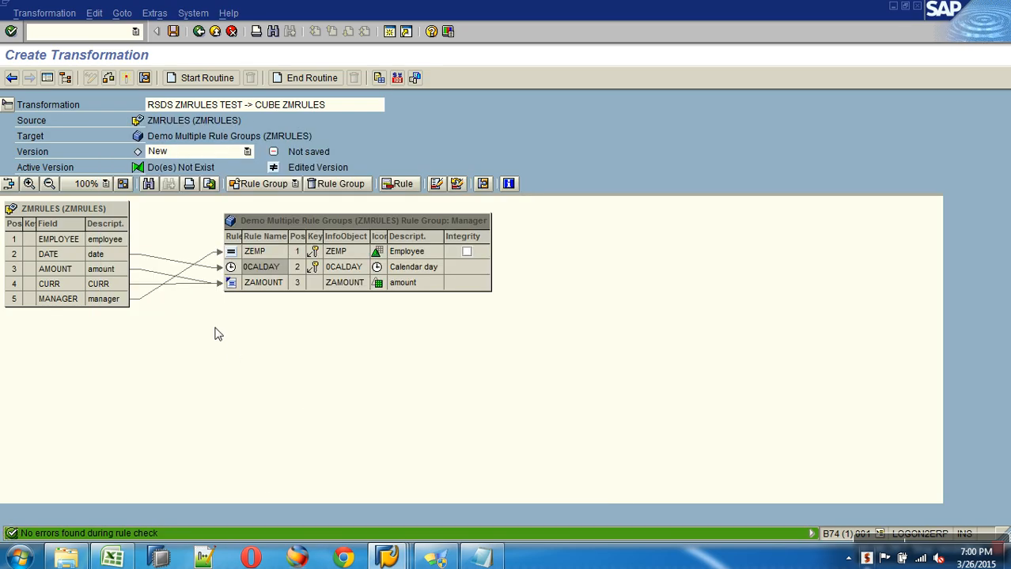
- Review the standard and Manager rule groups, activate the transformation, and return to the InfoProvider tree
click(269, 184)
click(272, 200)
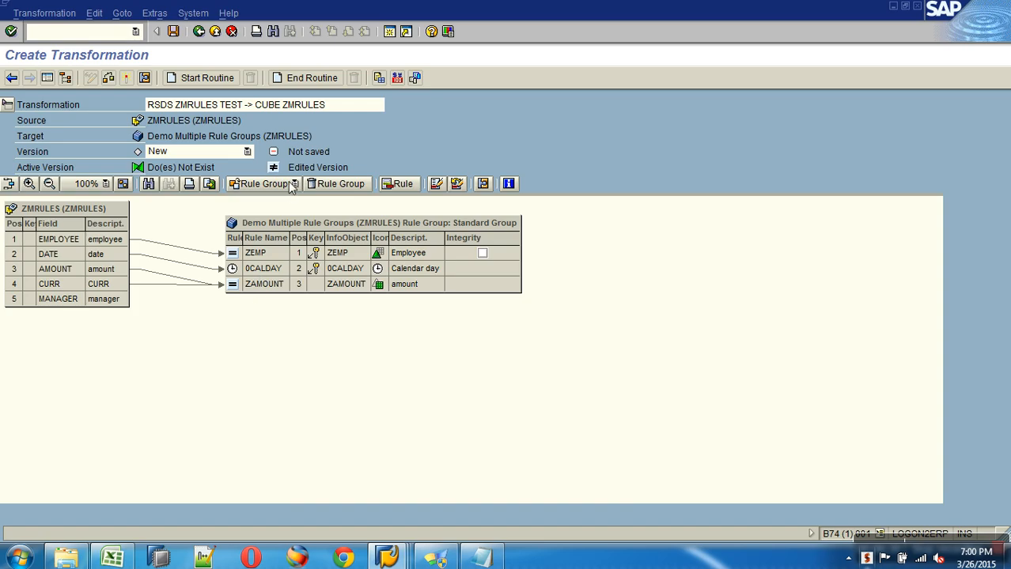
click(288, 183)
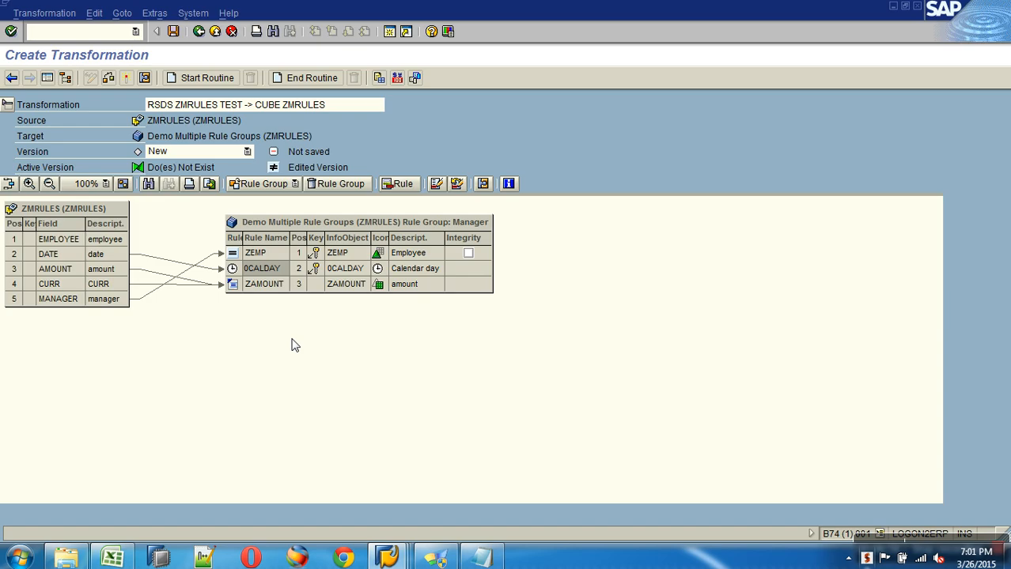
click(125, 78)
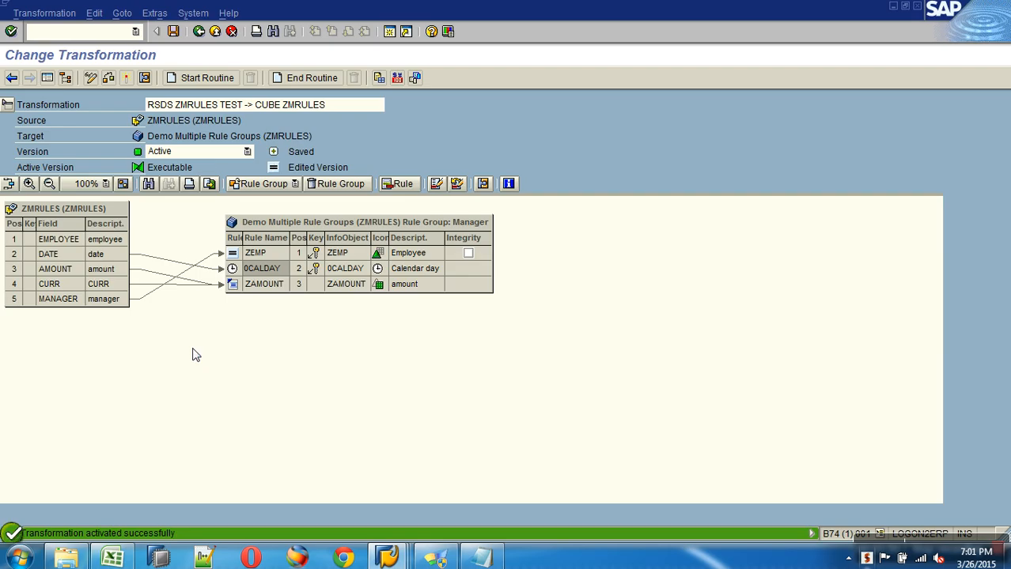
click(199, 31)
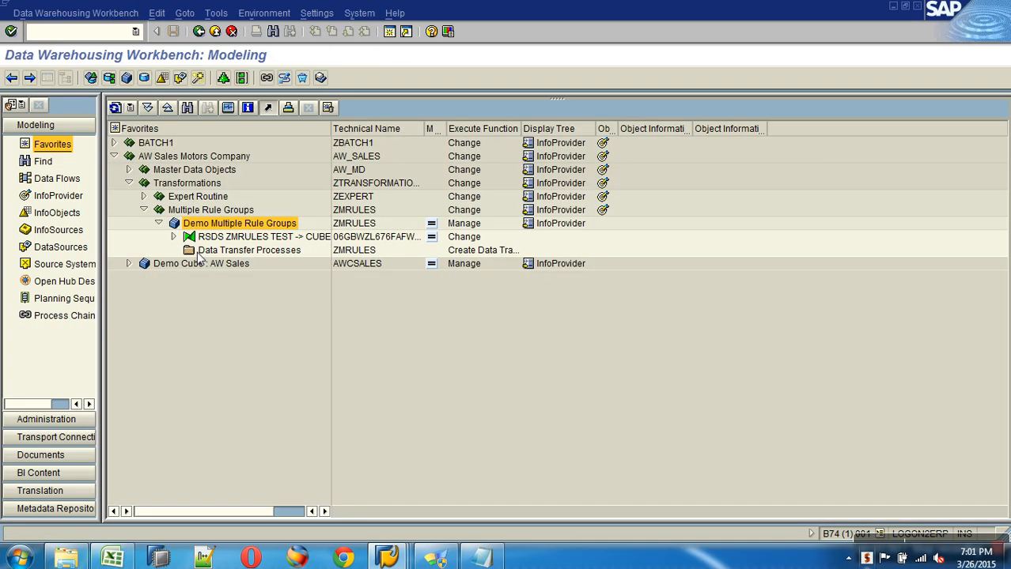
- Expand the RSDS ZMRULES transformation, check the PSA requests of its ZMRULES DataSource, and close the request list
click(173, 236)
right_click(238, 251)
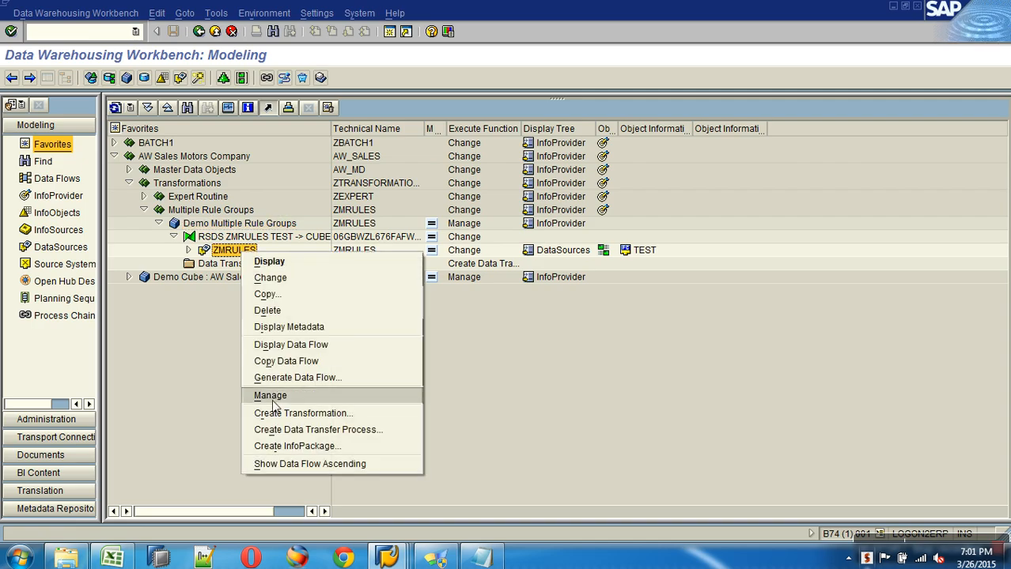
click(270, 396)
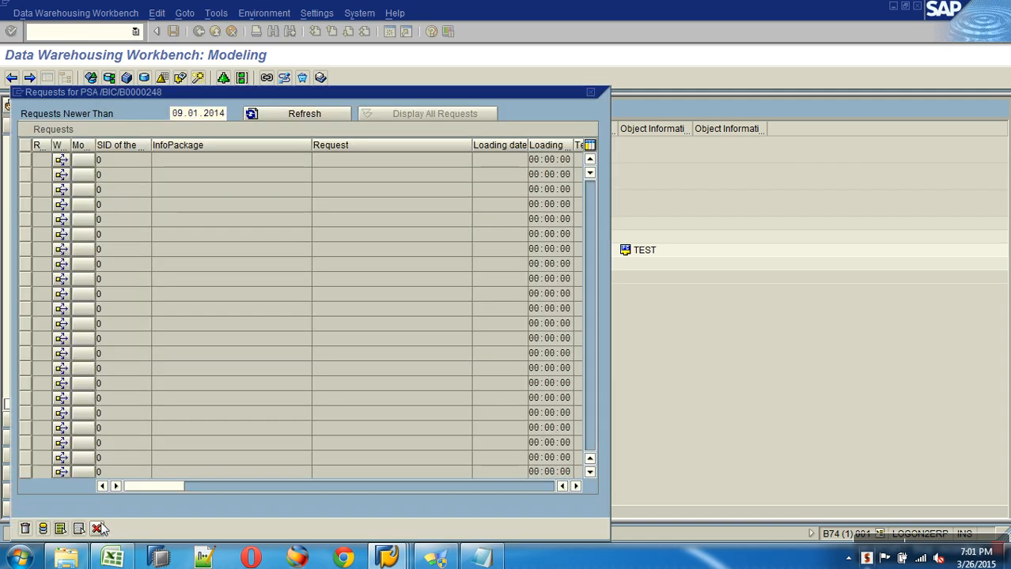
click(96, 528)
- Start an immediate data load with the Load Multiple Rules InfoPackage under DataSource ZMRULES and open its monitor
click(190, 250)
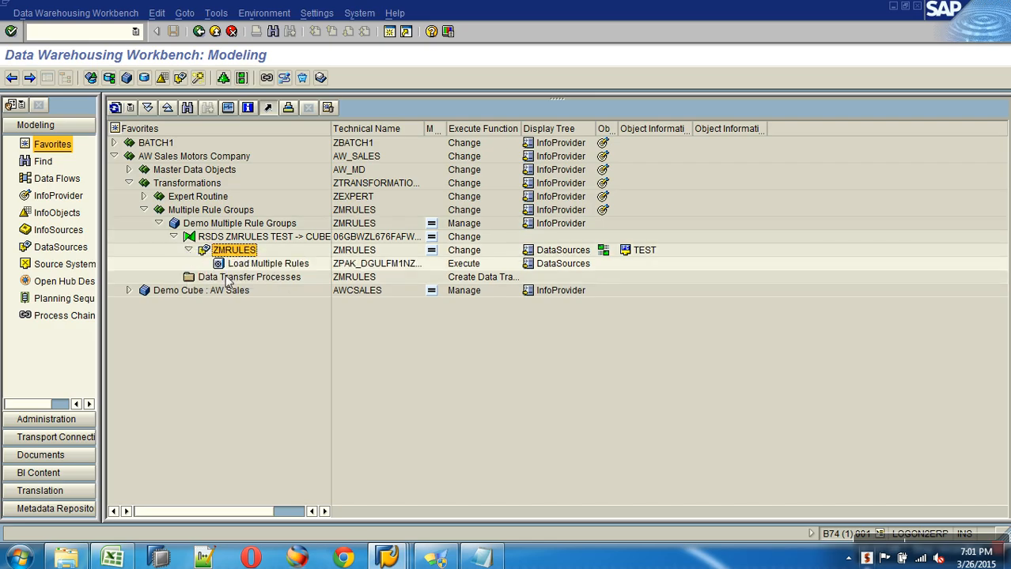
double_click(253, 264)
click(437, 340)
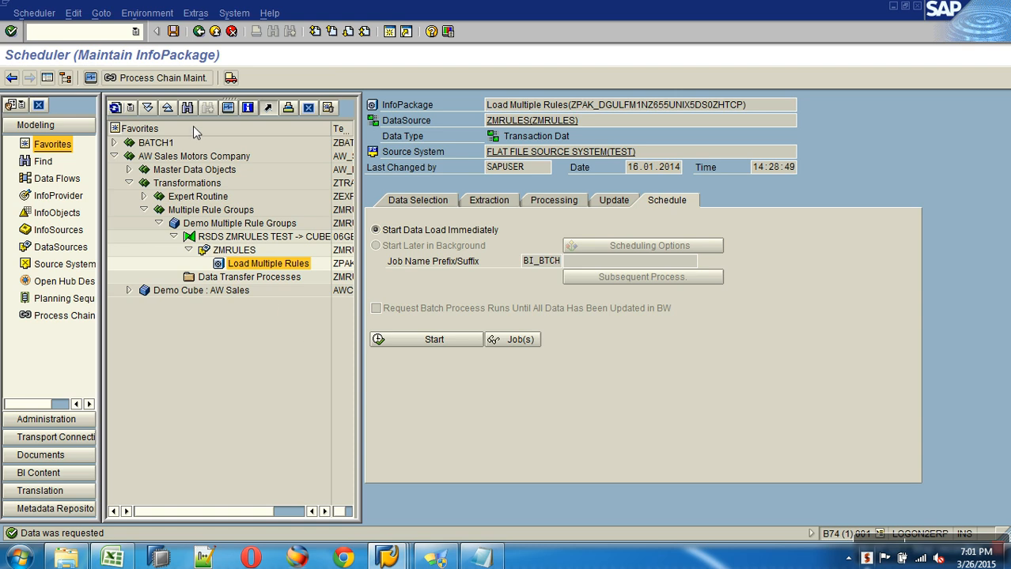
click(229, 108)
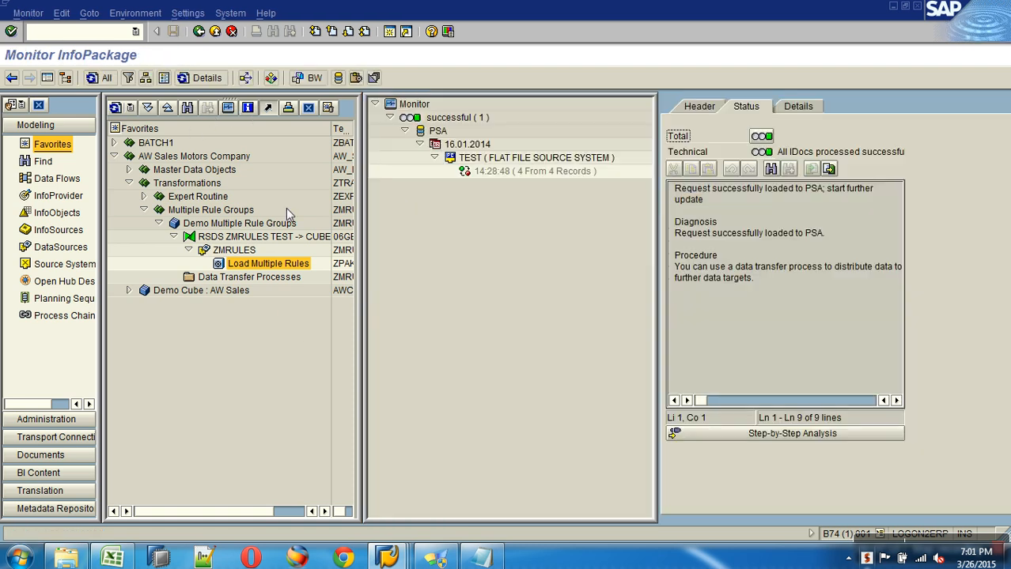
- Leave the InfoPackage monitor, then create and activate a standard data transfer process from DataSource ZMRULES to the ZMRULES InfoCube
click(523, 170)
click(214, 30)
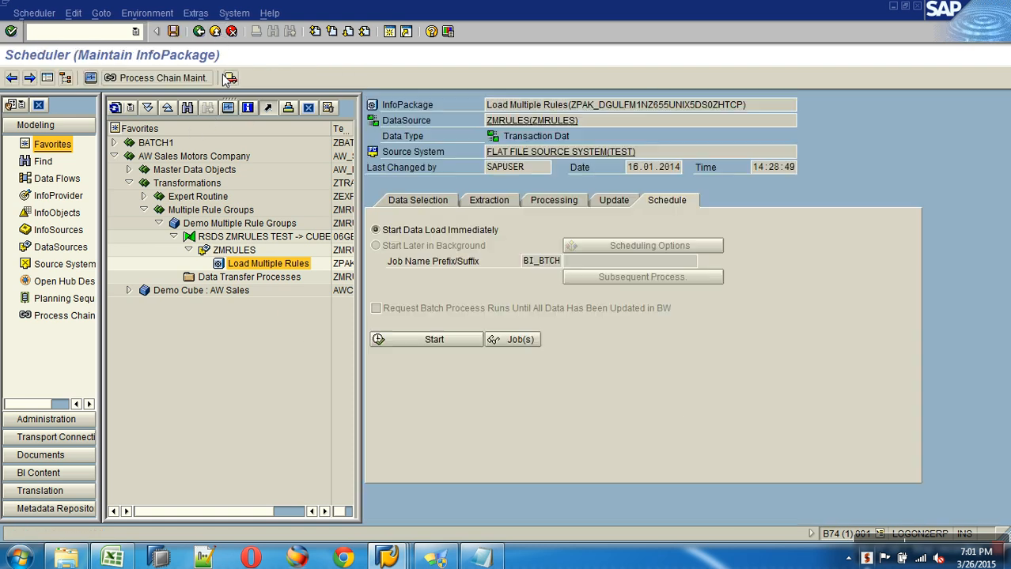
right_click(233, 283)
click(285, 287)
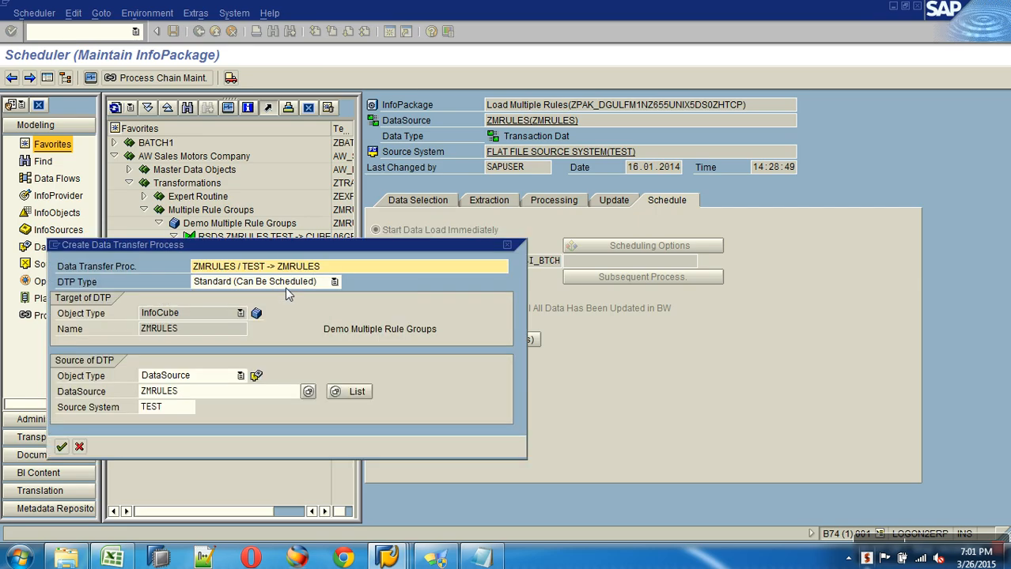
key(Return)
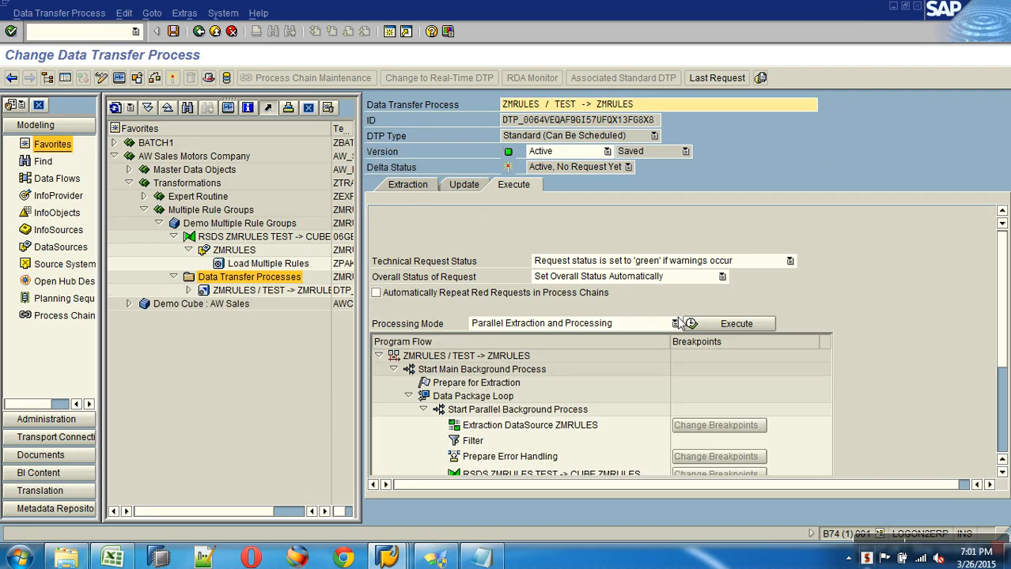
- Execute the data transfer process, open its request monitor, refresh the status, and expand Data Package 1
click(712, 325)
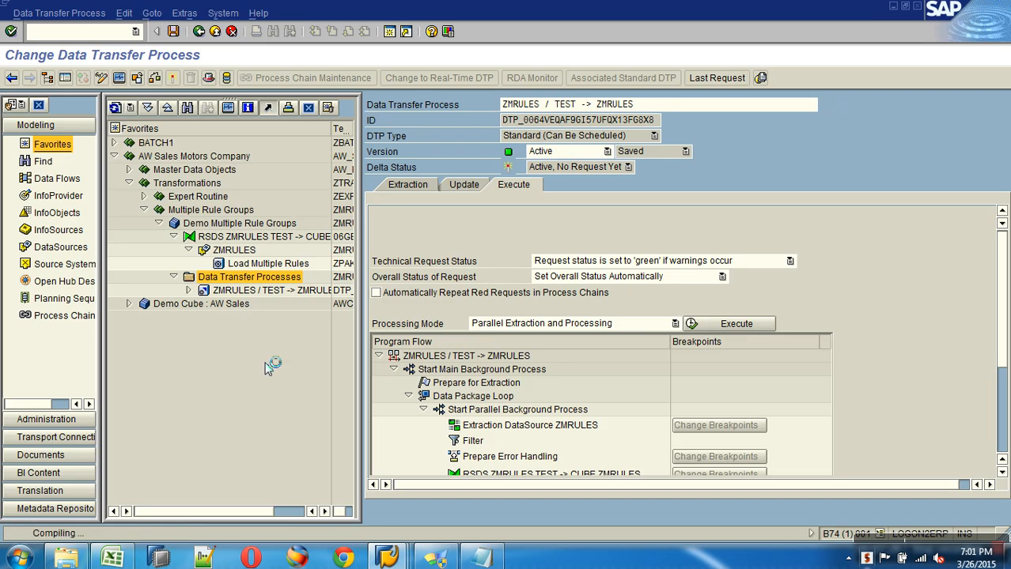
click(194, 281)
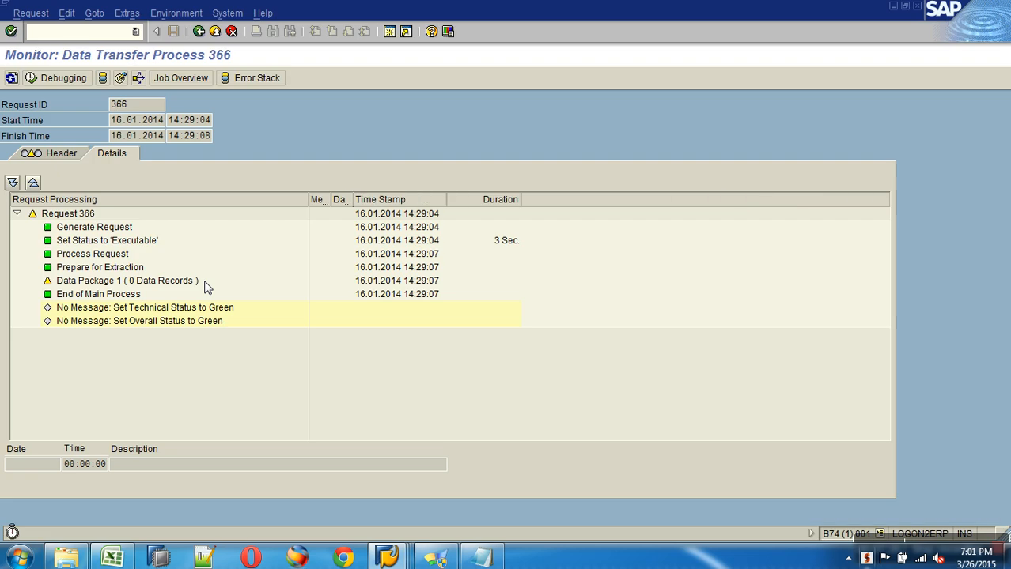
click(11, 78)
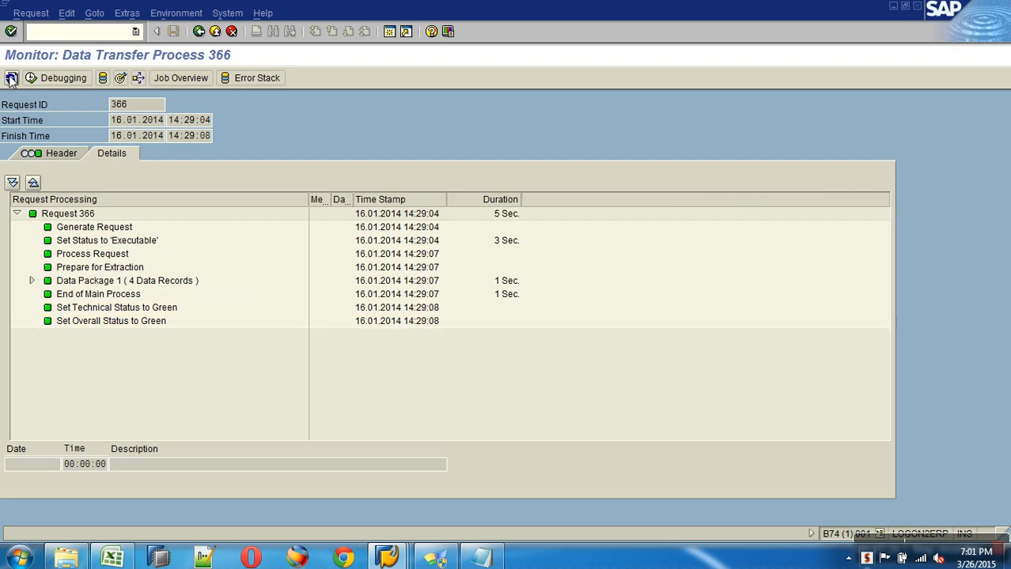
click(32, 280)
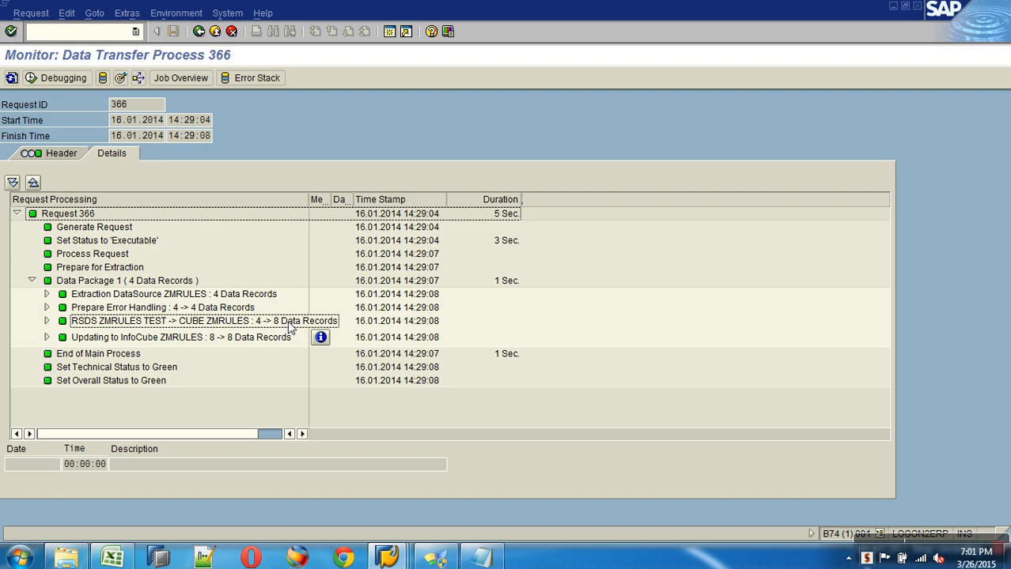
- Go from the request monitor to the management of the ZMRULES InfoCube and open its InfoCube content selection
click(119, 77)
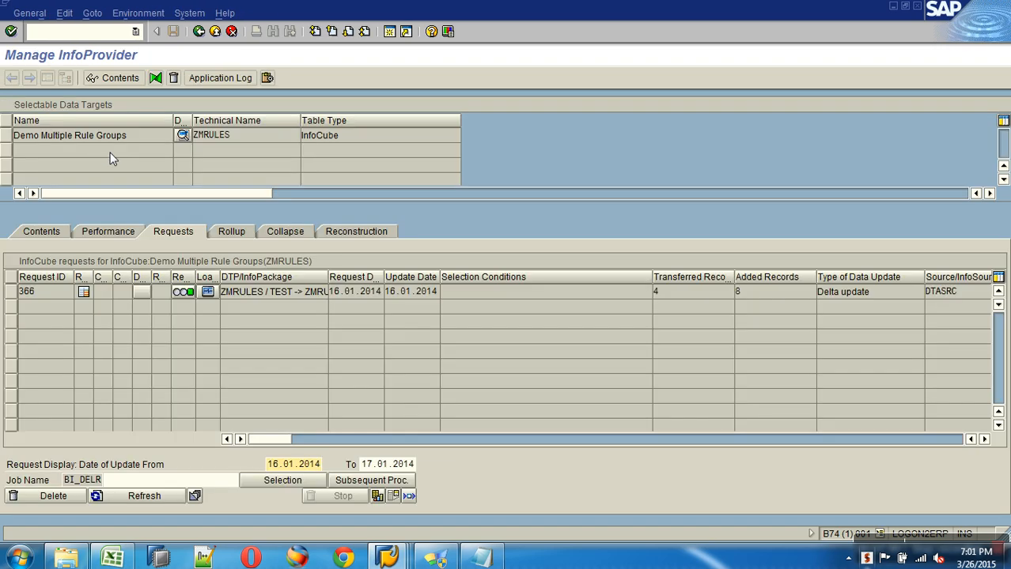
click(39, 233)
click(69, 467)
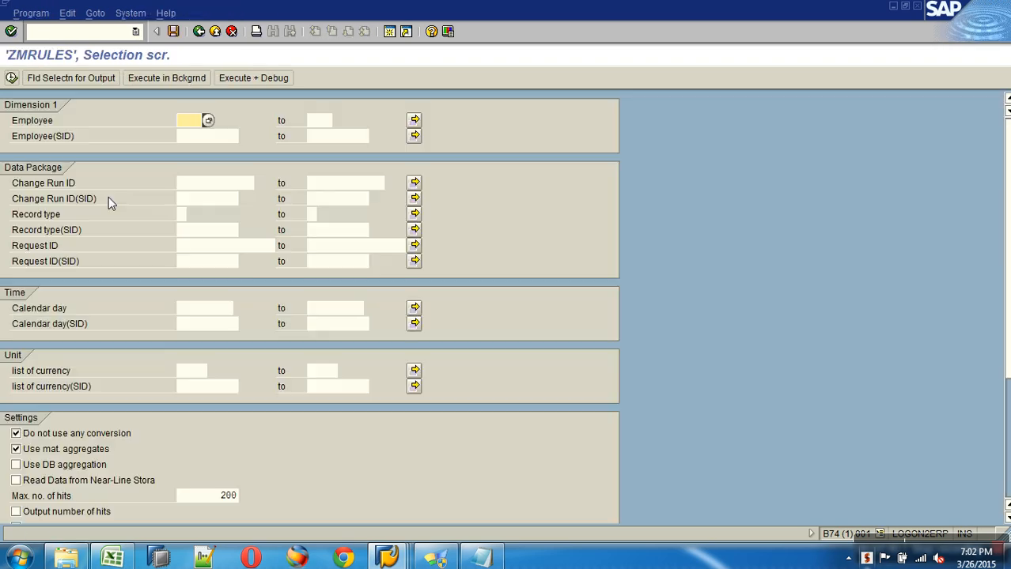
- Choose all characteristics and the amount key figure as output fields, and list the ZMRULES InfoCube content
click(71, 78)
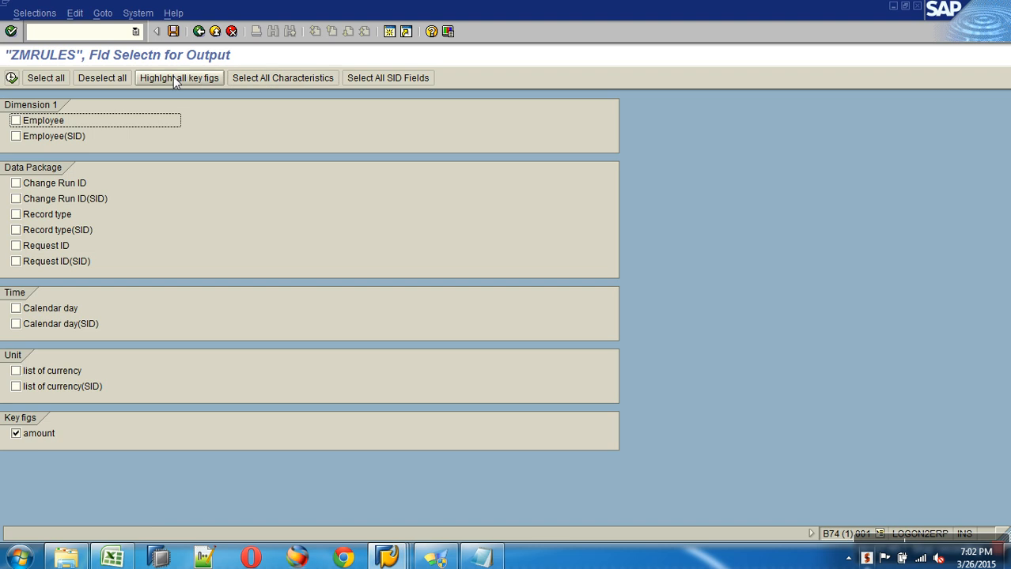
click(255, 78)
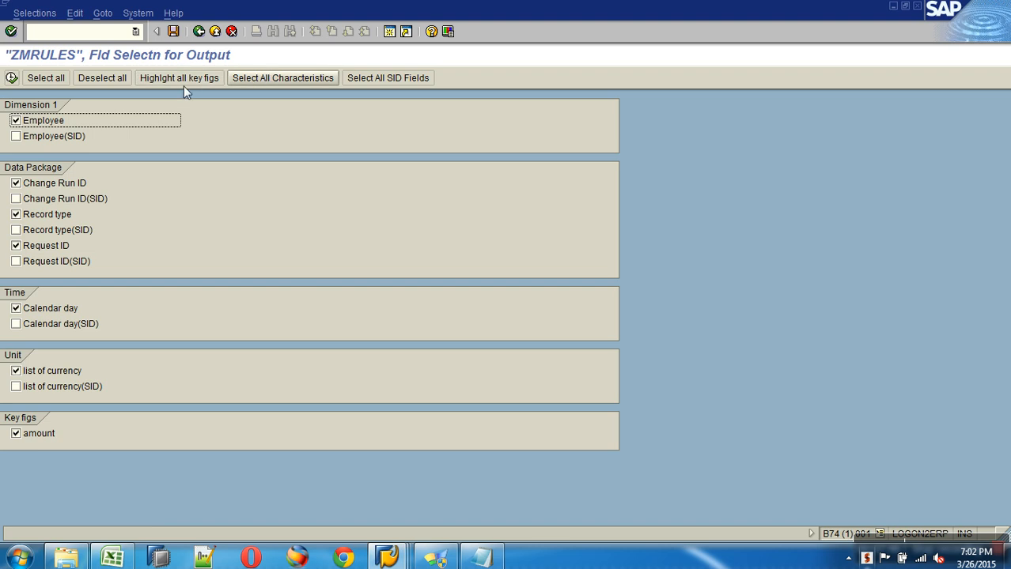
click(12, 78)
click(12, 78)
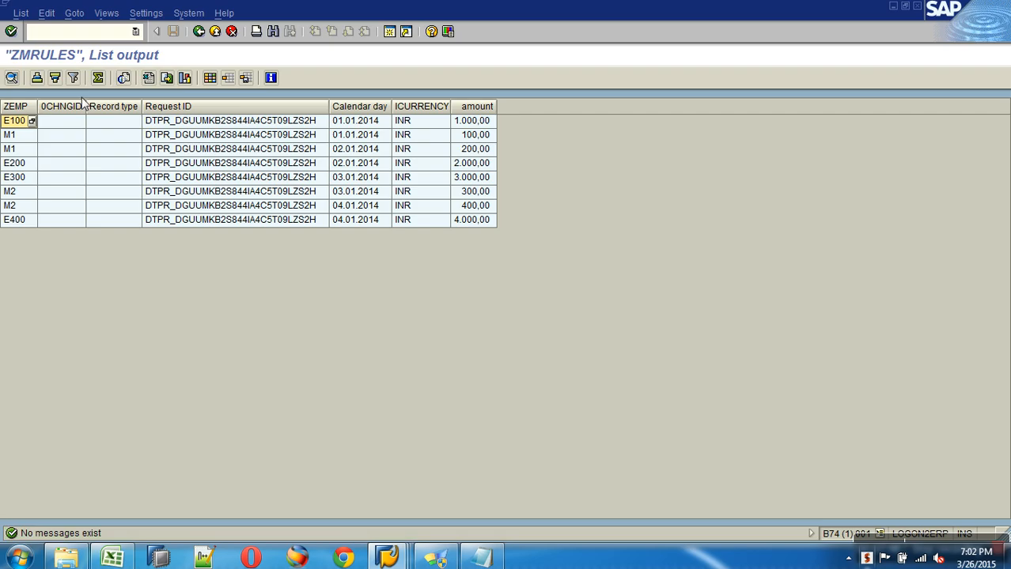
- Hide the 0CHNGID, Record type and Request ID columns and sort the list by ZEMP in ascending order
drag(83, 108, 188, 120)
right_click(188, 120)
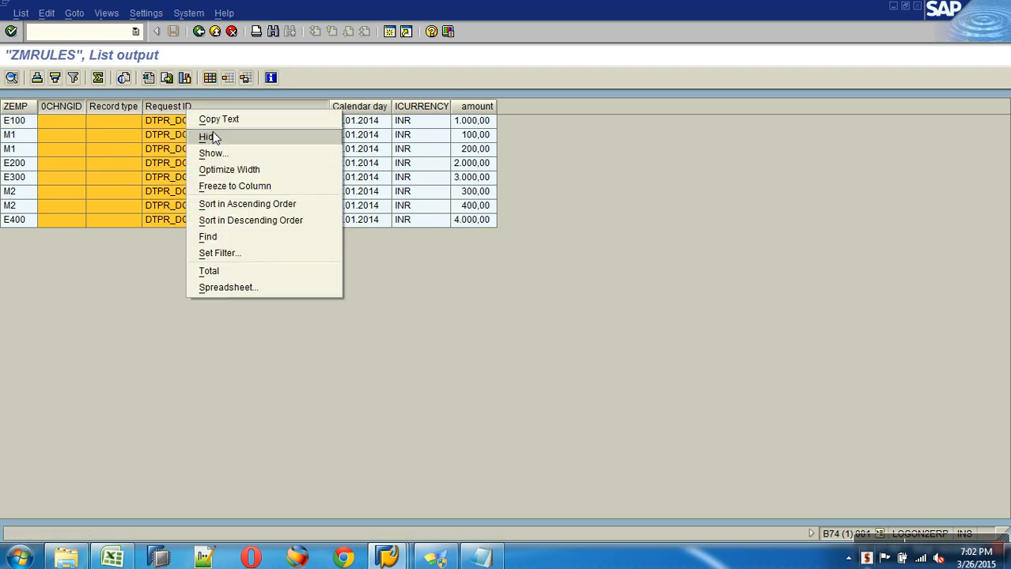
click(212, 135)
click(15, 106)
click(36, 78)
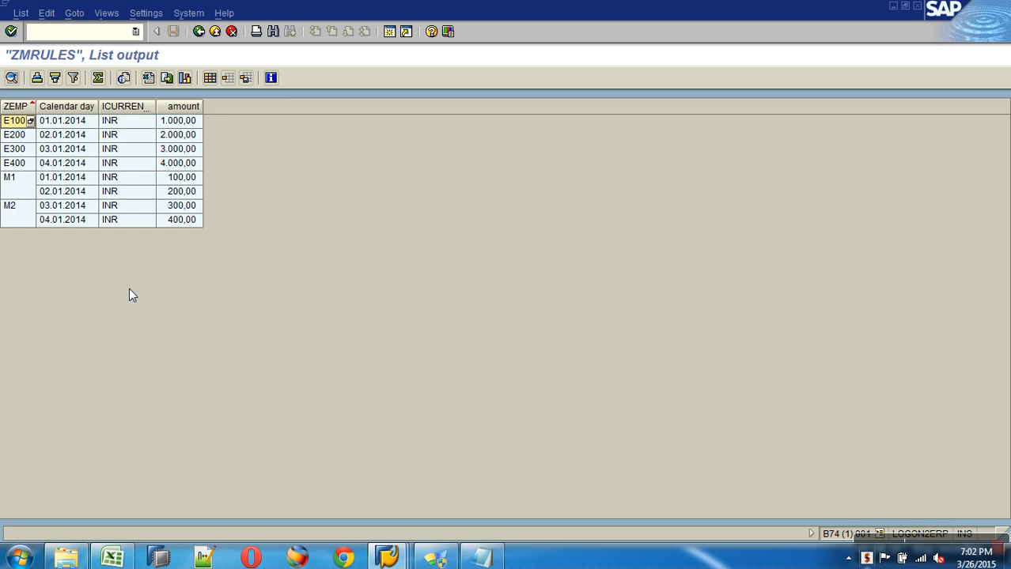
click(878, 538)
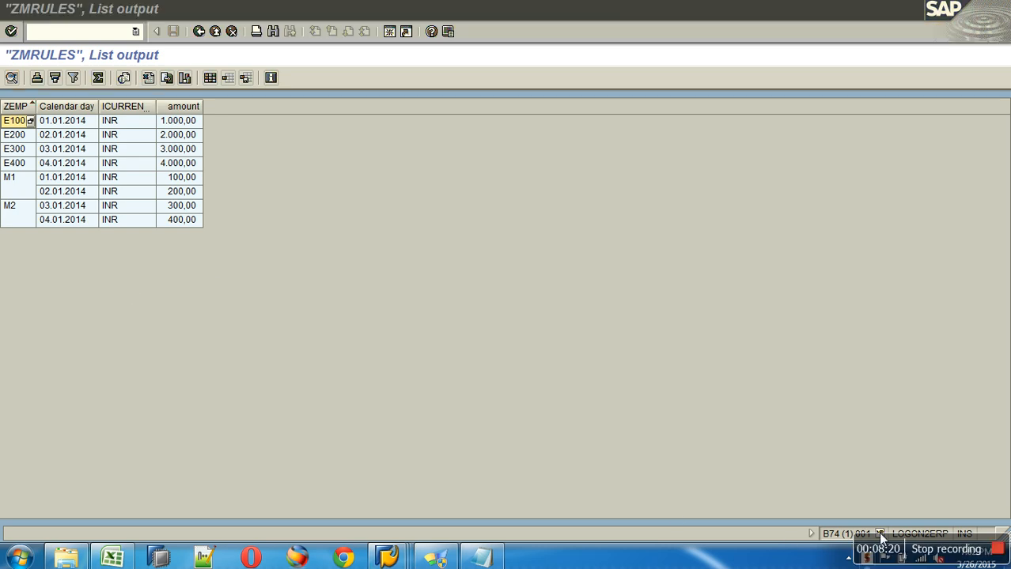